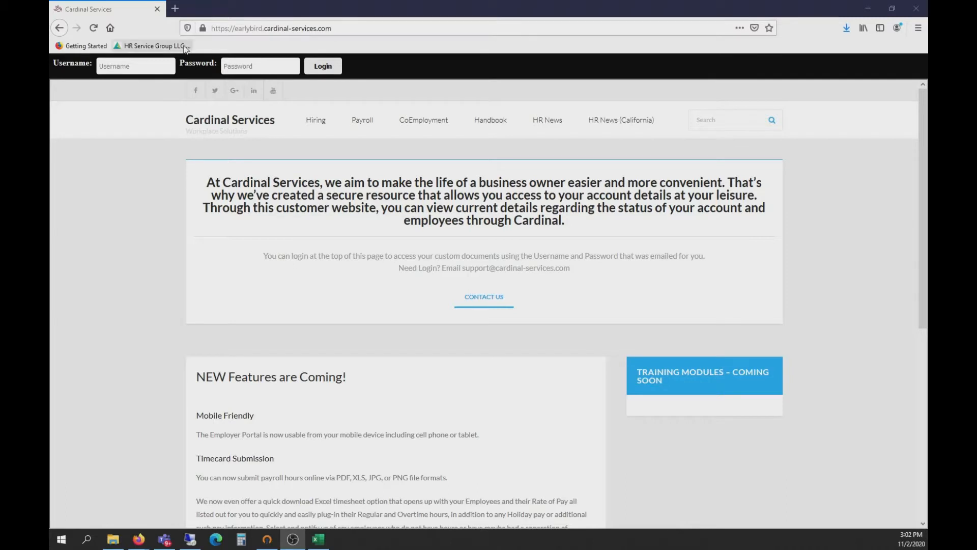
- Log in with the saved customer username and password, and open the payroll timecard submission page
click(133, 66)
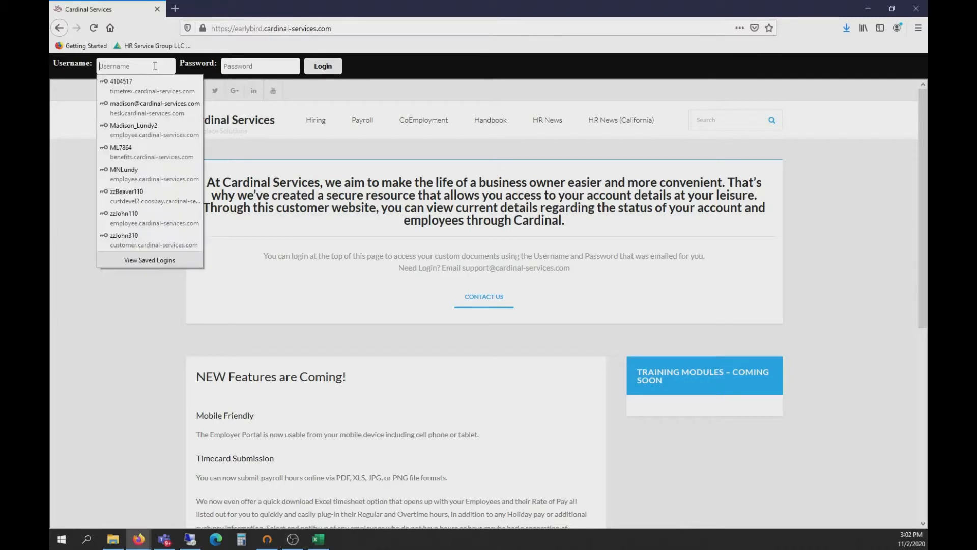
click(143, 237)
click(314, 69)
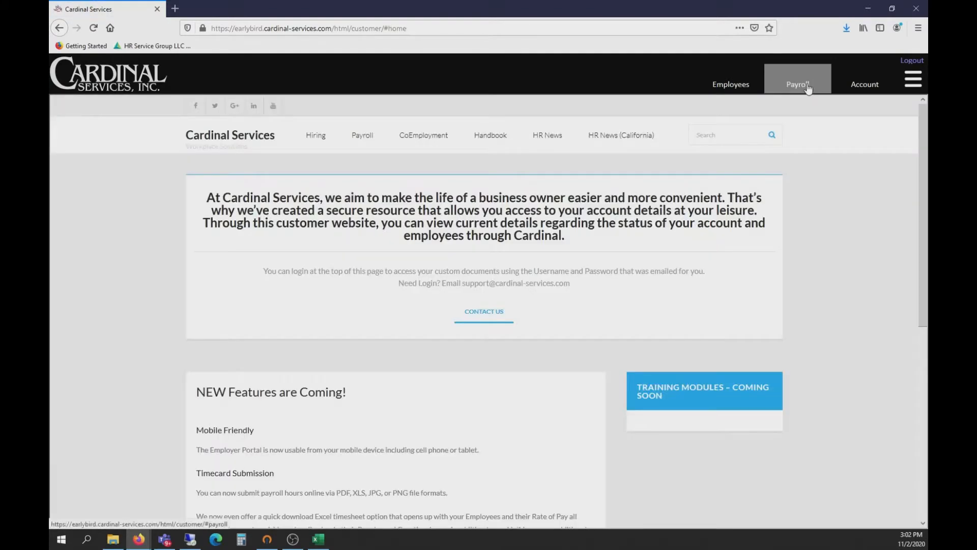
click(809, 90)
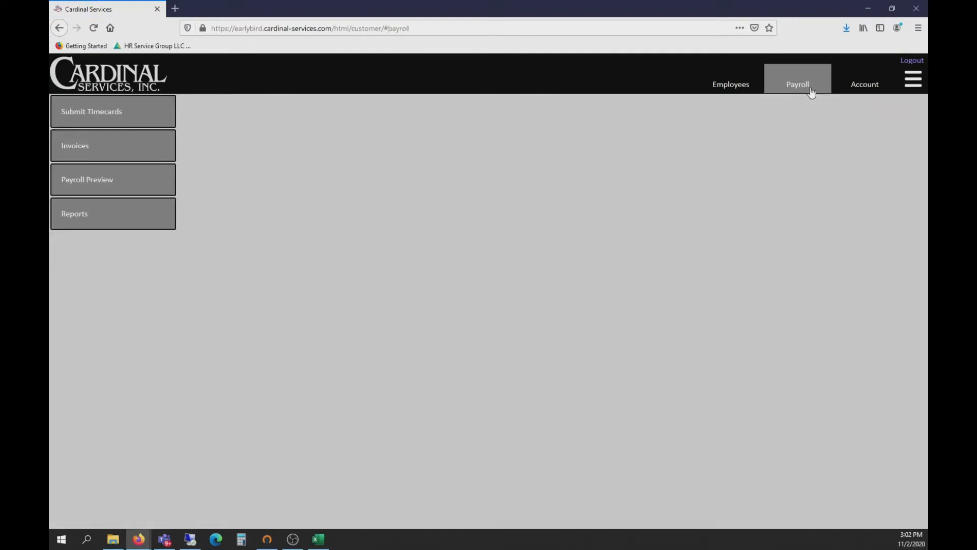
click(146, 113)
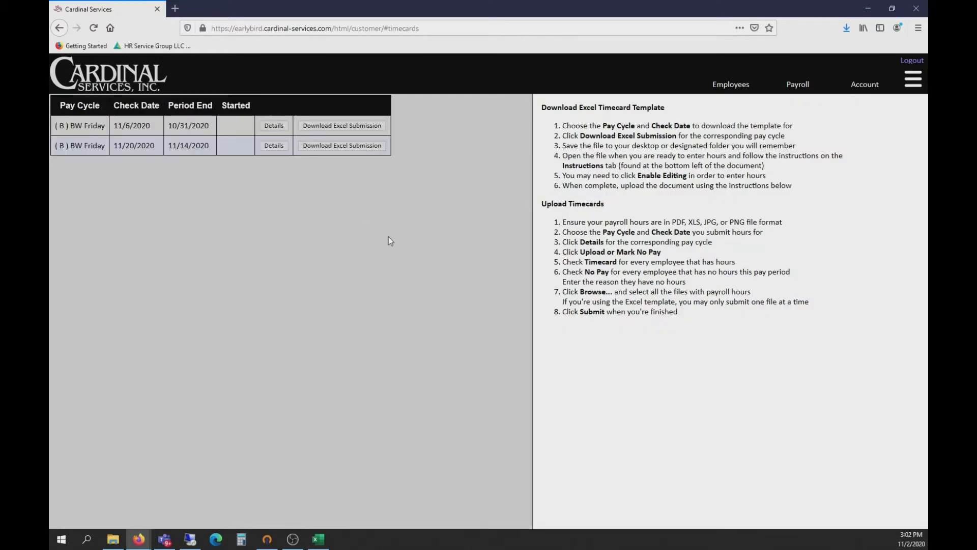
- Review the instructions for downloading the Excel timecard template and uploading timecards, including the accepted file formats
drag(702, 325, 542, 111)
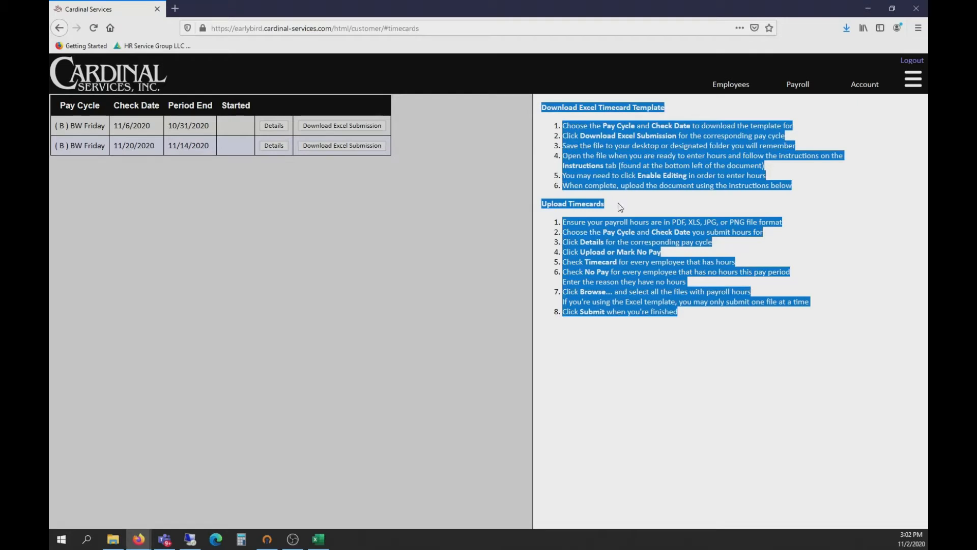
click(647, 160)
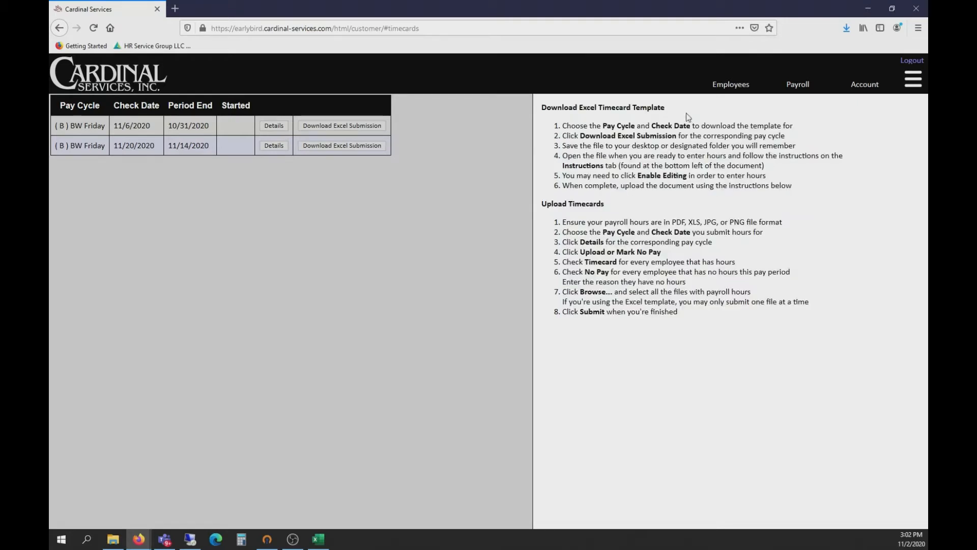
drag(686, 112, 558, 112)
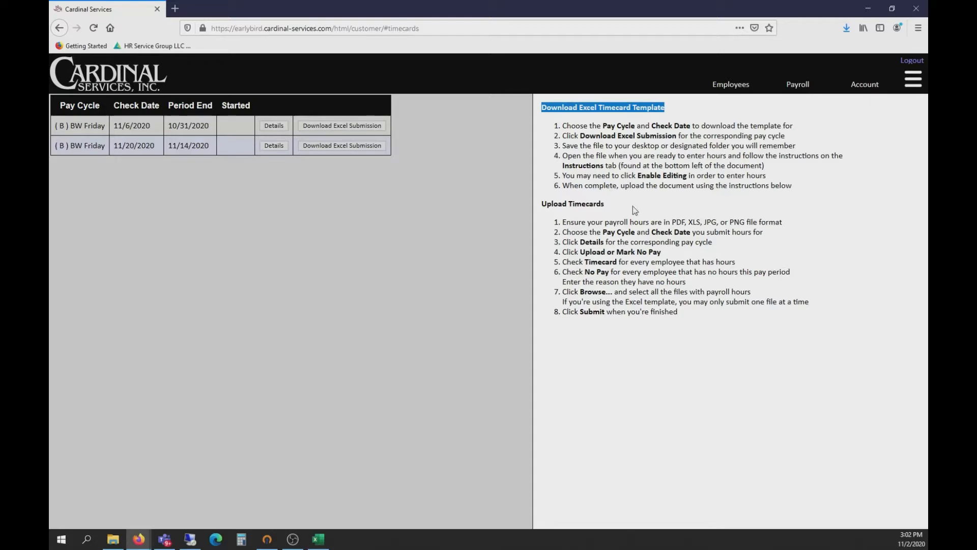
drag(634, 206, 544, 214)
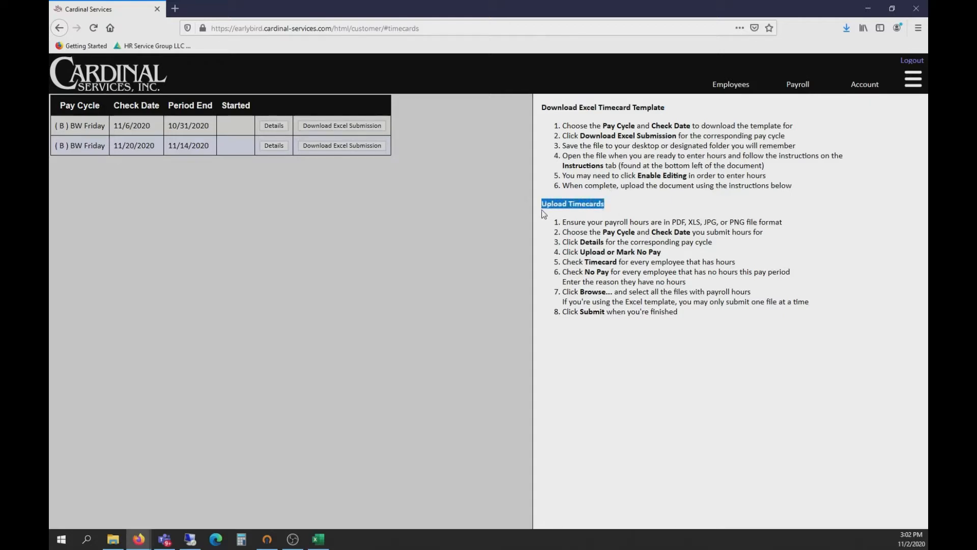
click(648, 400)
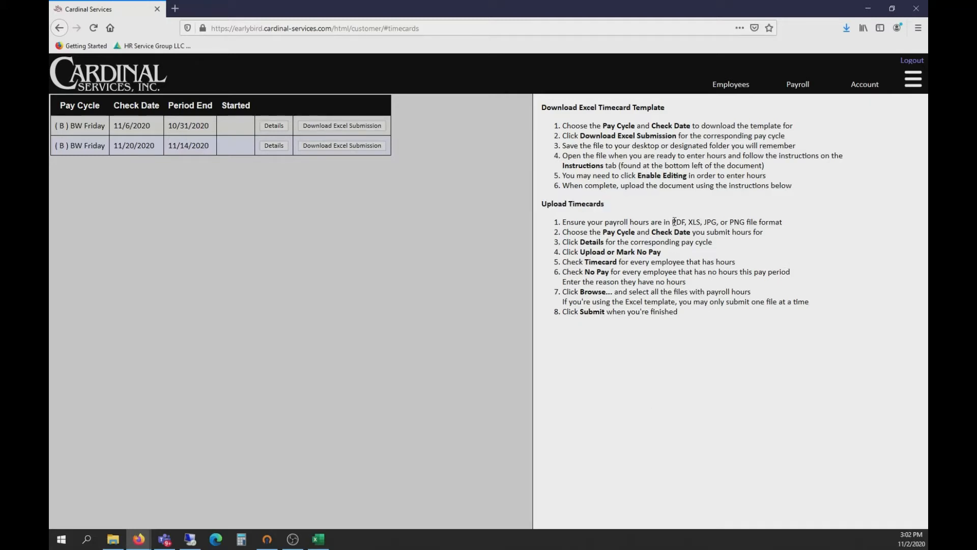
drag(674, 222, 746, 224)
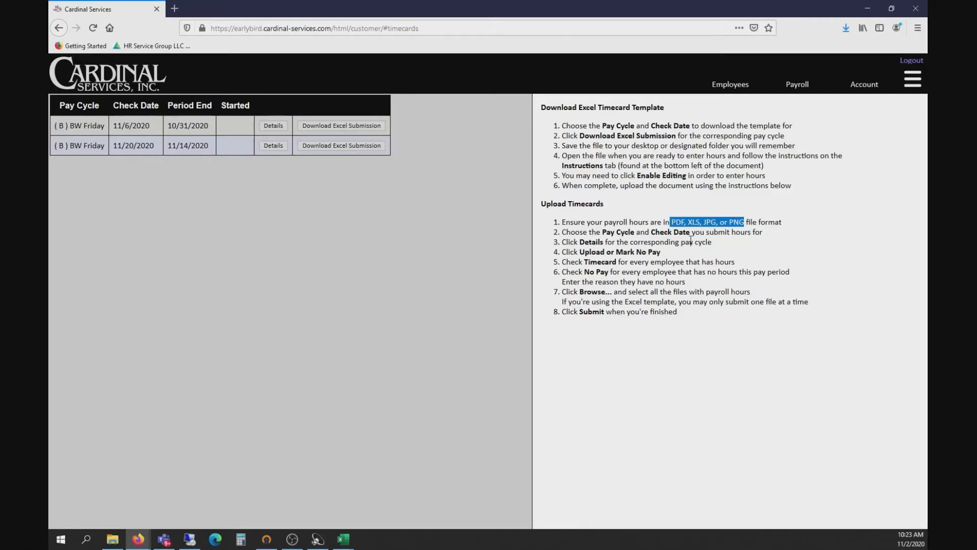
click(690, 240)
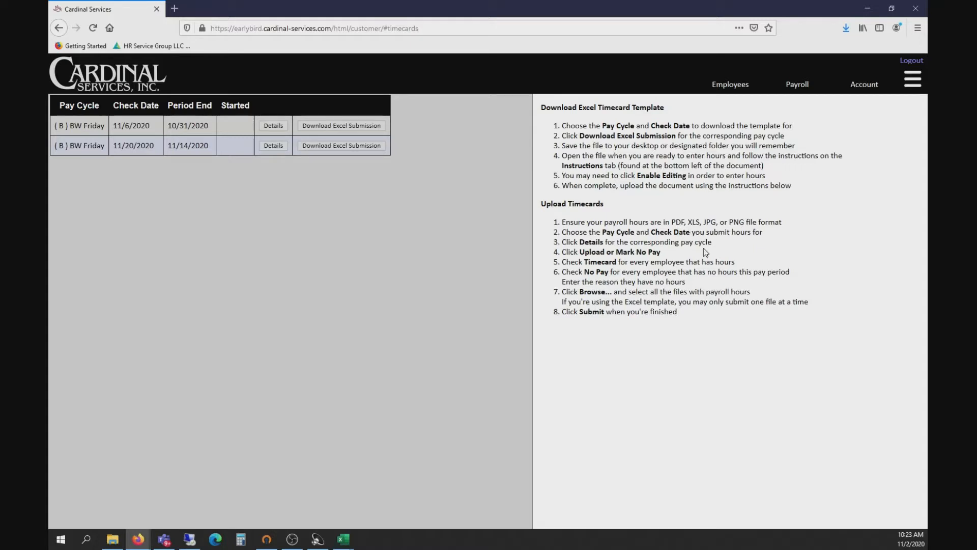
drag(606, 203, 540, 203)
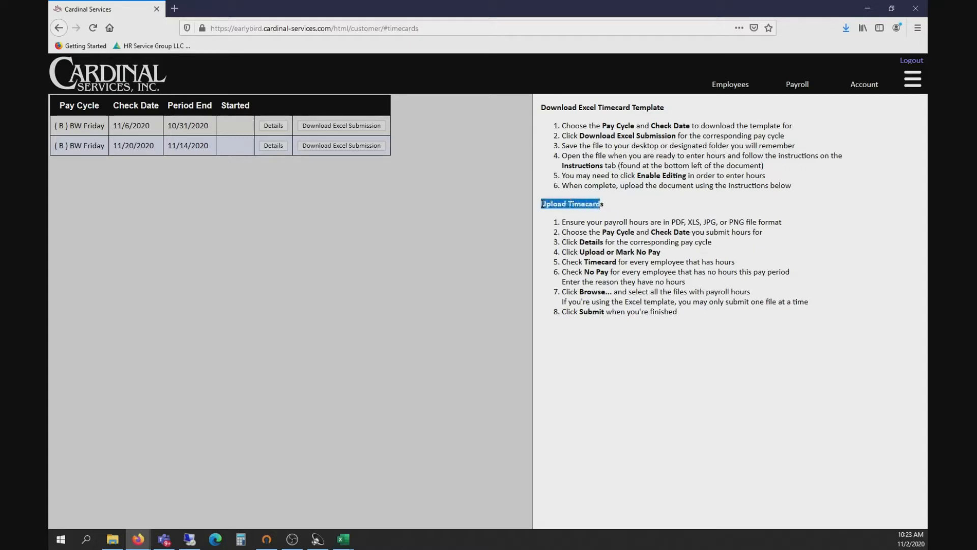
click(633, 218)
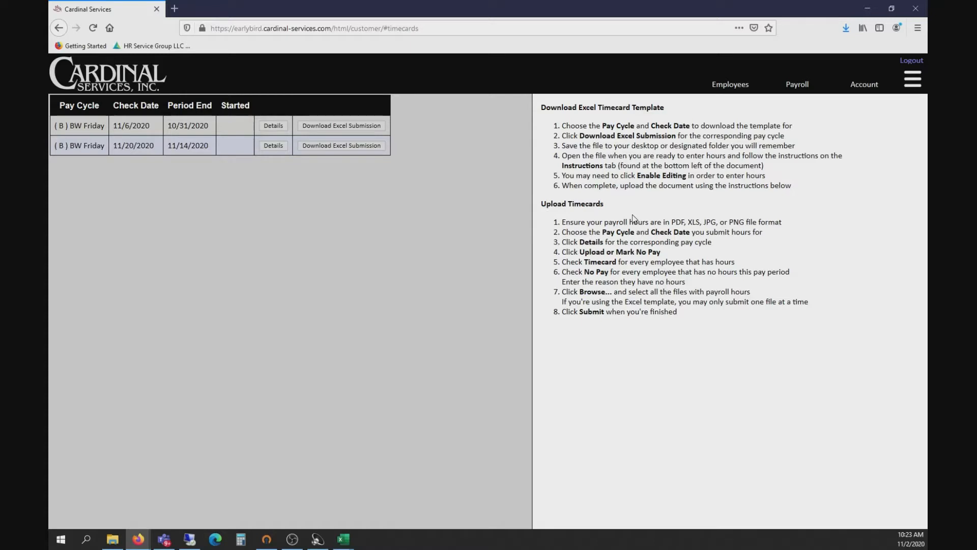
drag(666, 107, 543, 109)
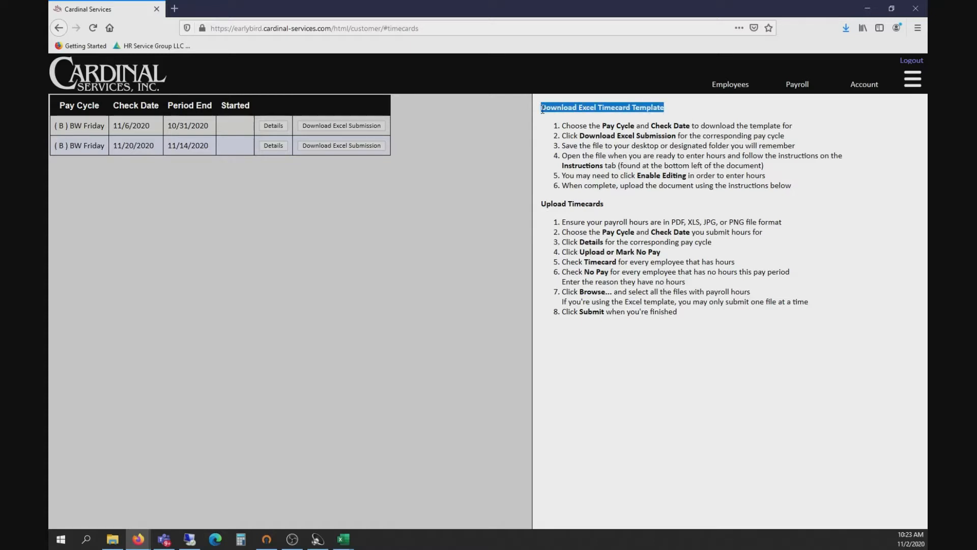
click(572, 155)
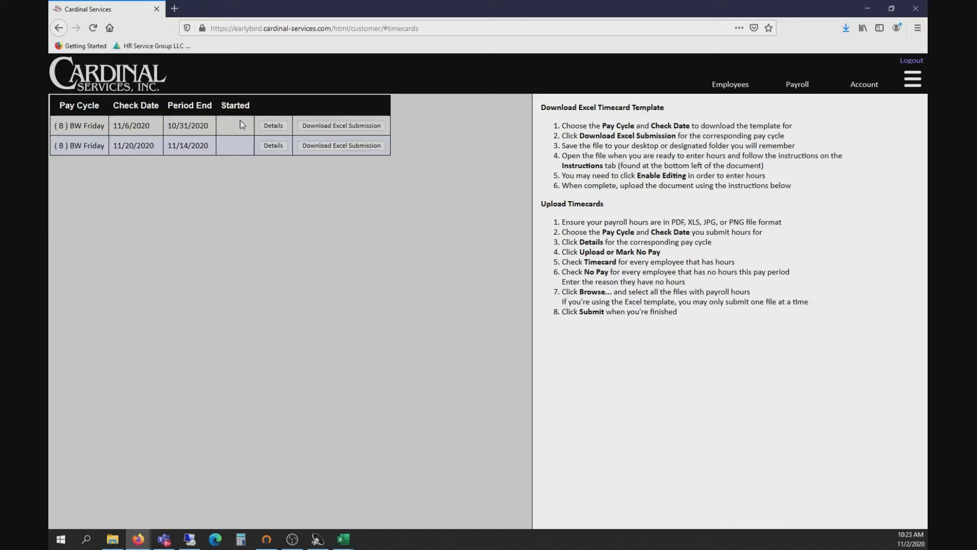
- Download the Excel submission for the 11/6/2020 check date and open it in Excel, maximized with editing enabled
click(315, 128)
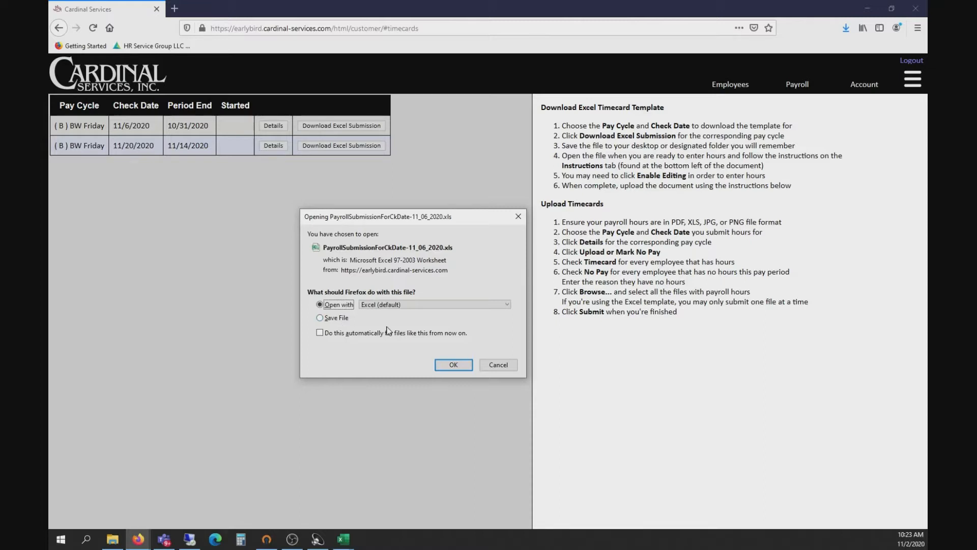
click(444, 364)
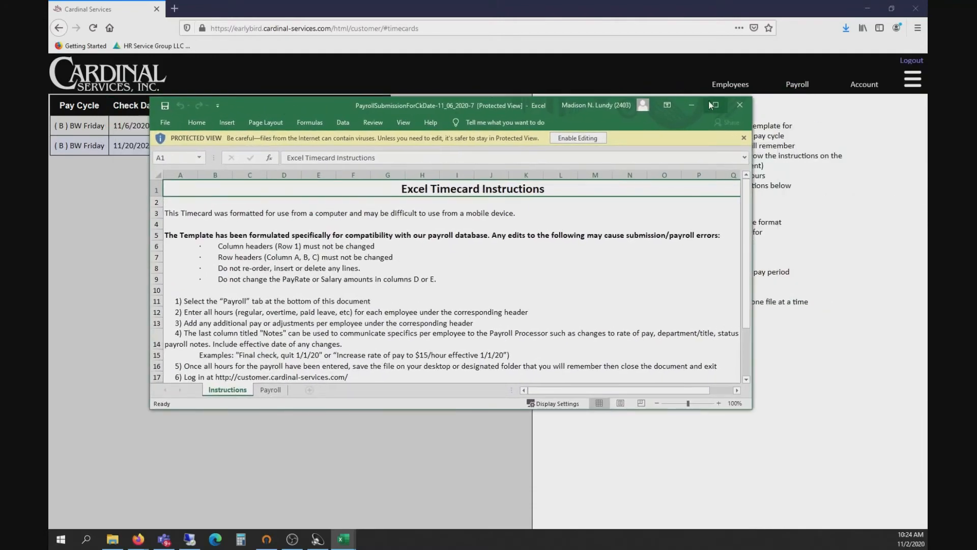
click(714, 104)
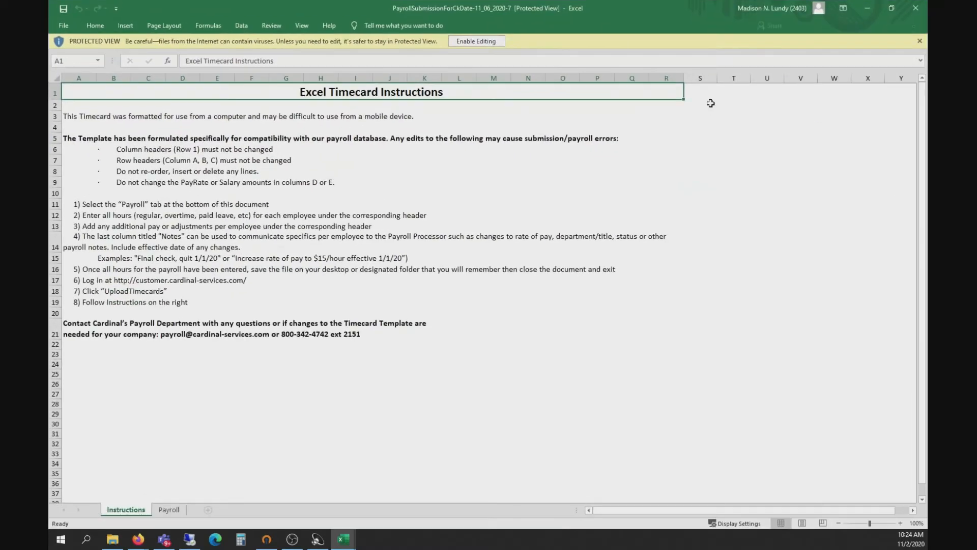
click(474, 41)
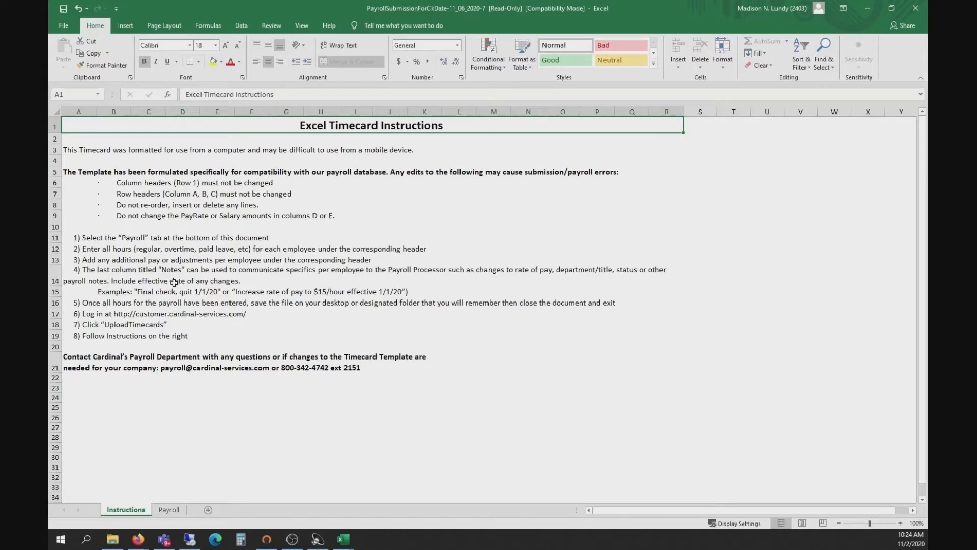
- Examine the Payroll sheet's employee rows, header row, identifying columns A to C, and the PayRate and Salary cells
click(168, 516)
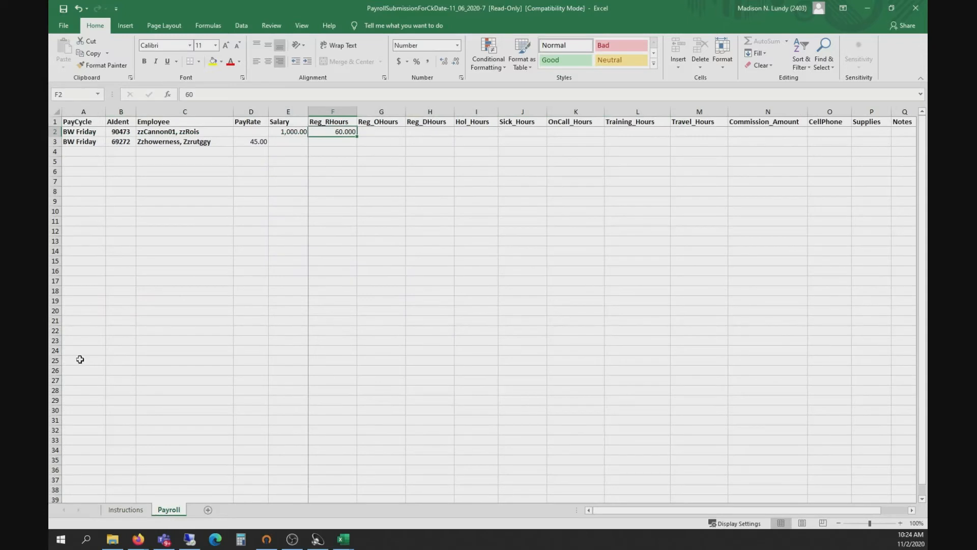
drag(49, 133, 49, 143)
click(181, 145)
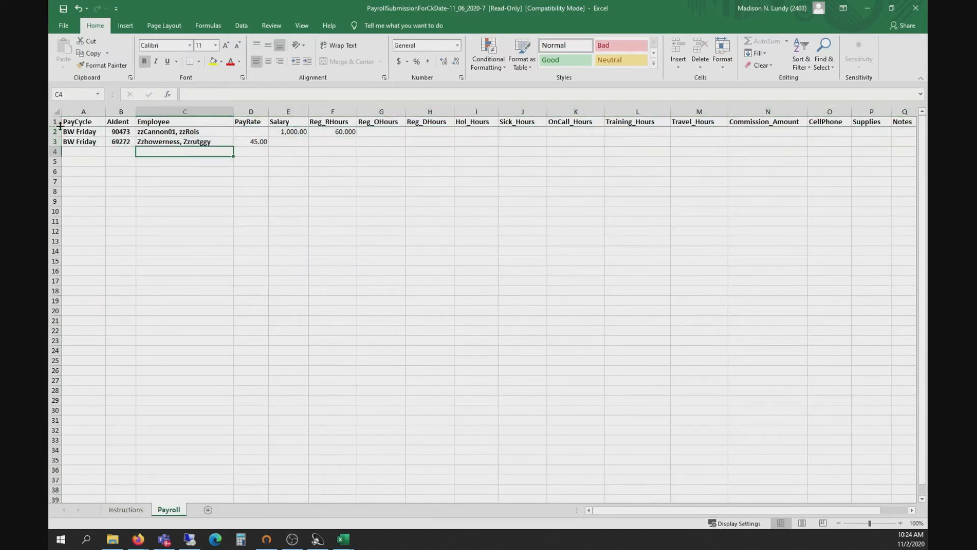
click(56, 122)
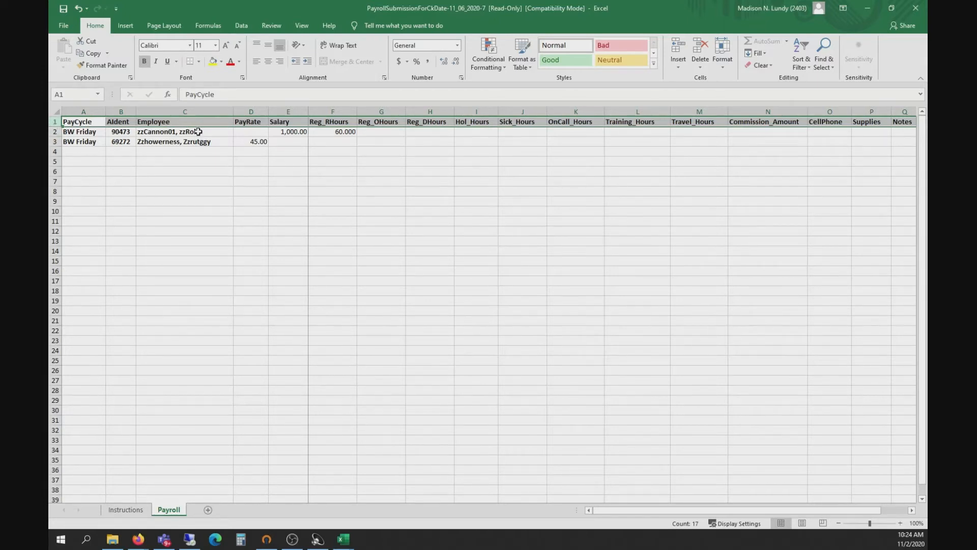
click(217, 189)
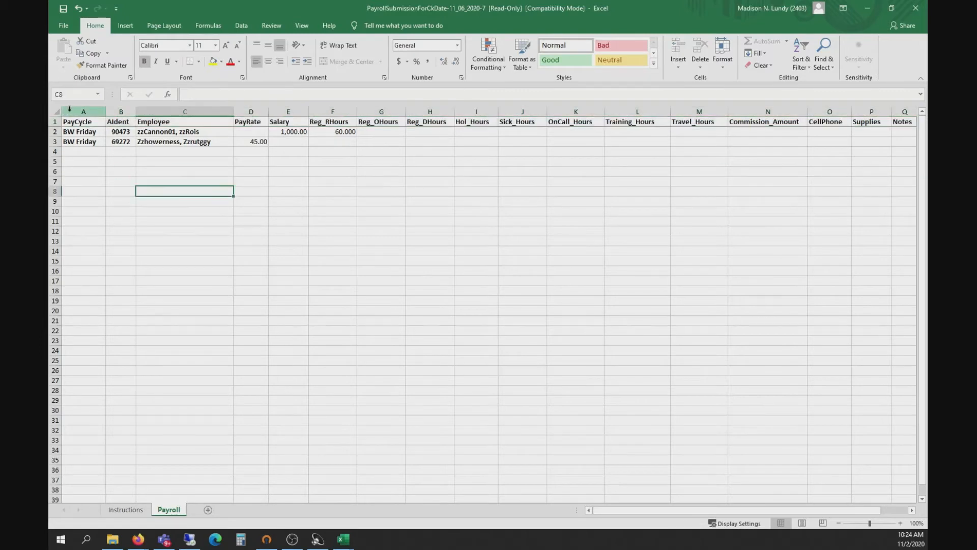
drag(84, 111, 174, 107)
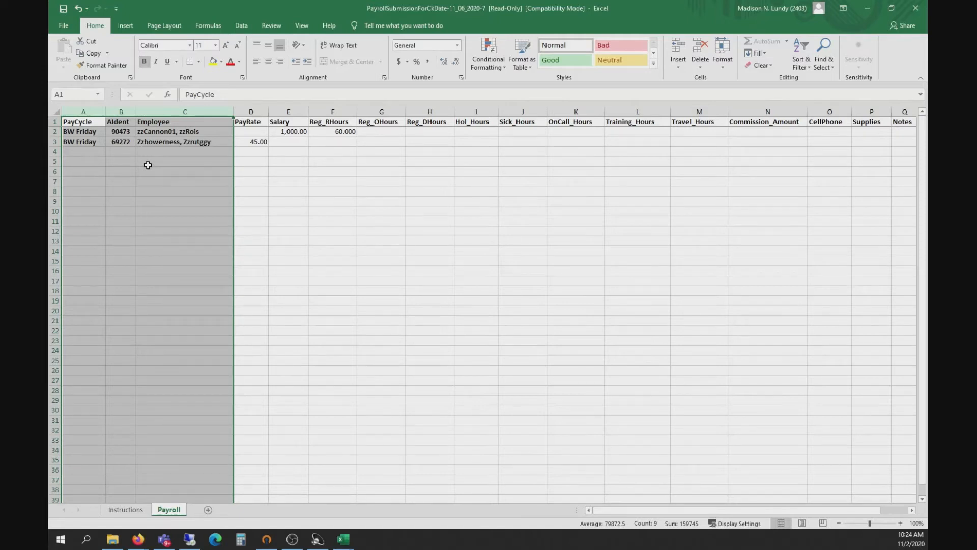
click(254, 170)
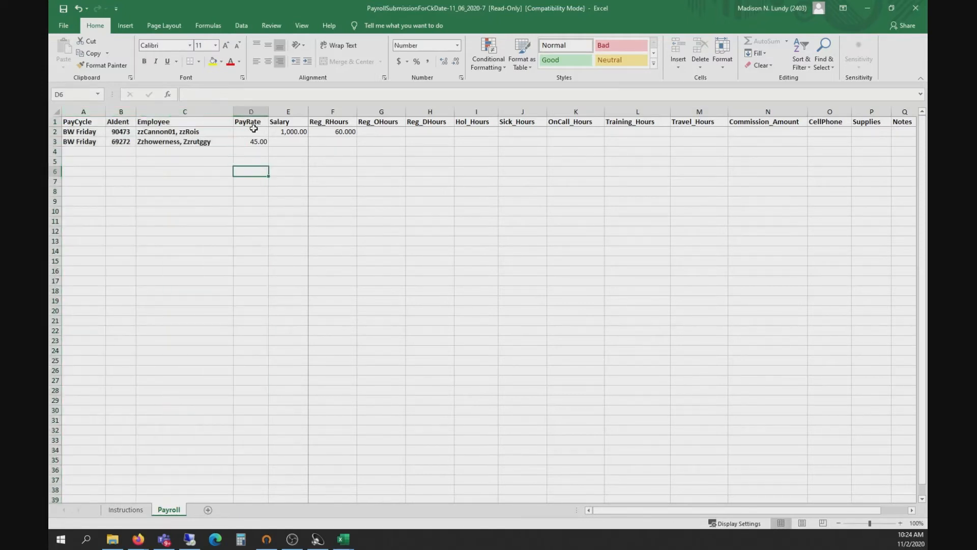
drag(255, 131, 298, 136)
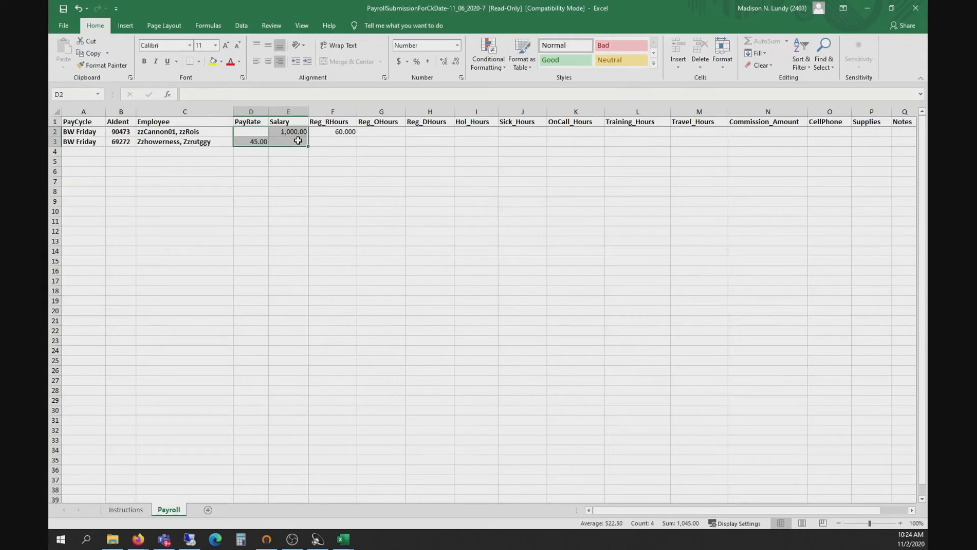
click(314, 196)
- Examine the Notes column, the salaried employee's salary and regular hours, and the hourly employee's pay rate
click(905, 134)
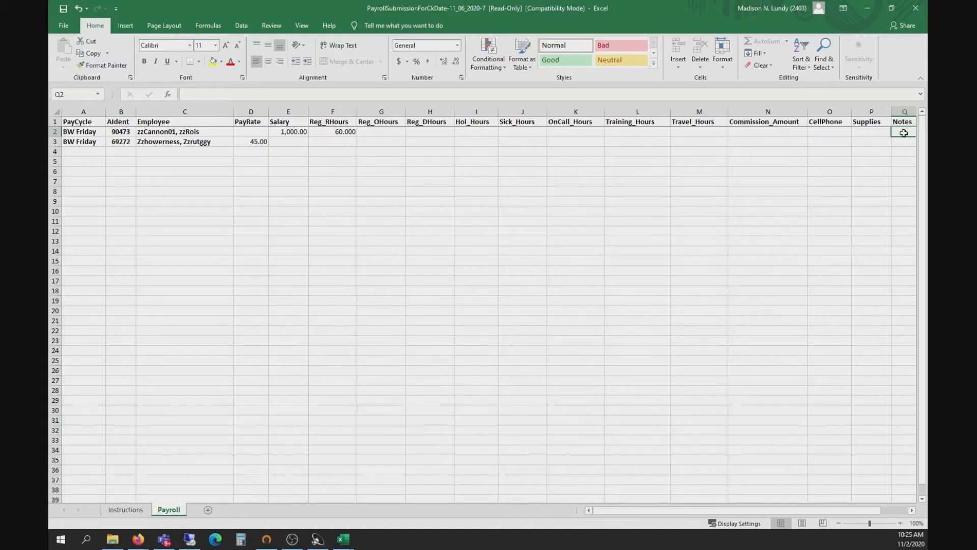
mouse_move(904, 132)
mouse_down()
mouse_move(907, 143)
mouse_move(906, 131)
mouse_up()
click(51, 133)
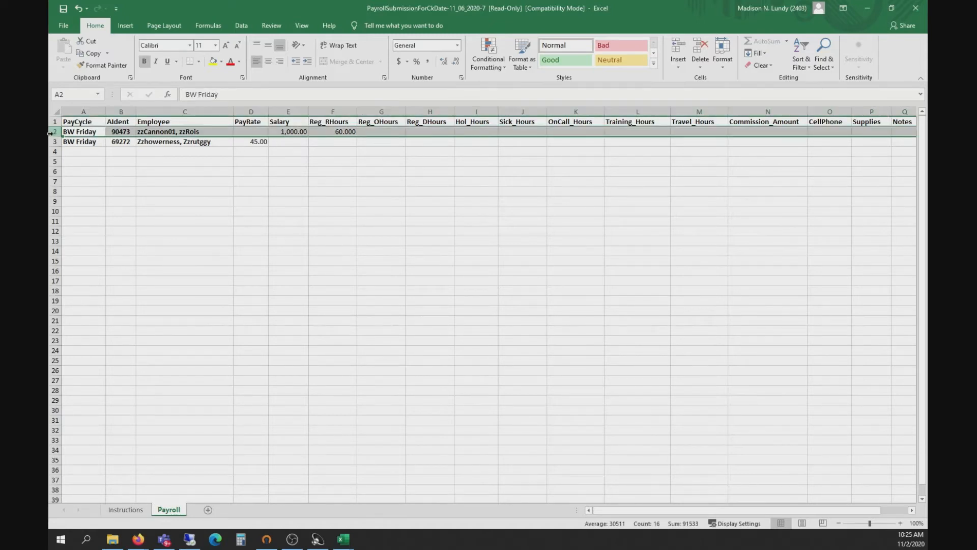
click(294, 143)
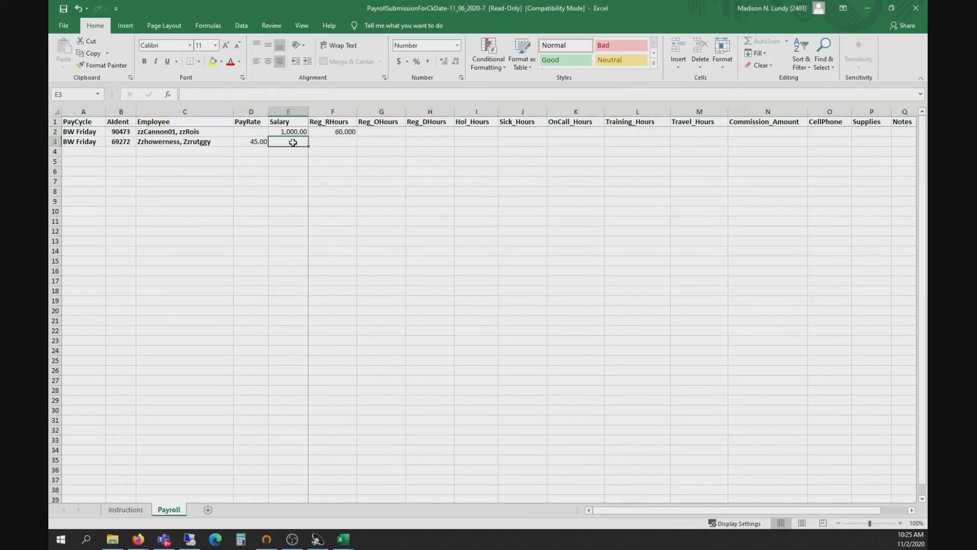
click(296, 131)
click(344, 130)
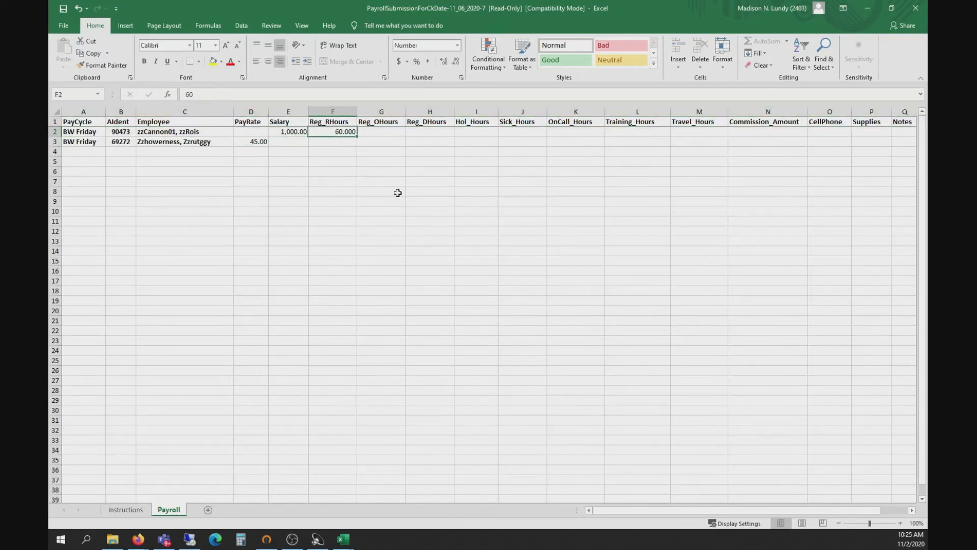
click(258, 142)
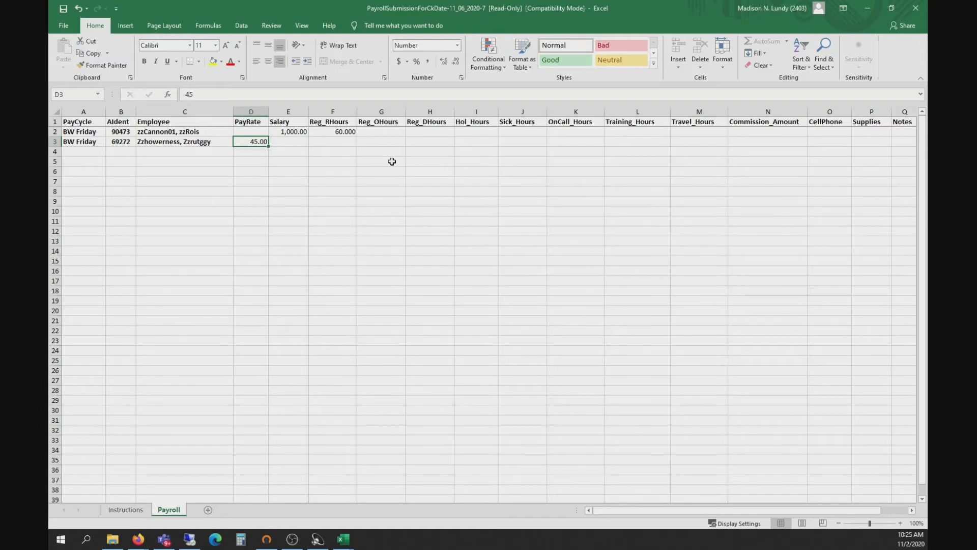
- Enter 20 sick hours for the salaried employee in row 2 of the Payroll sheet
click(340, 131)
click(517, 133)
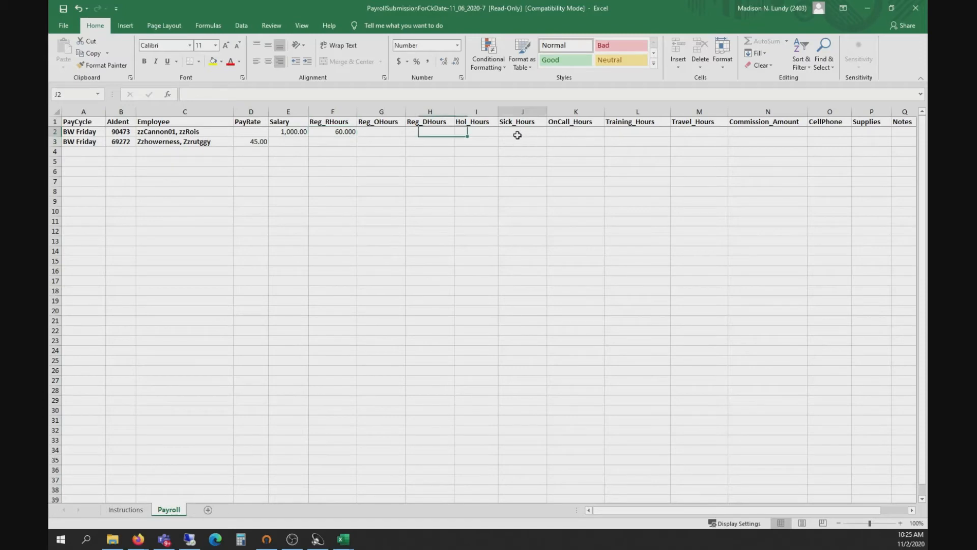
text(20)
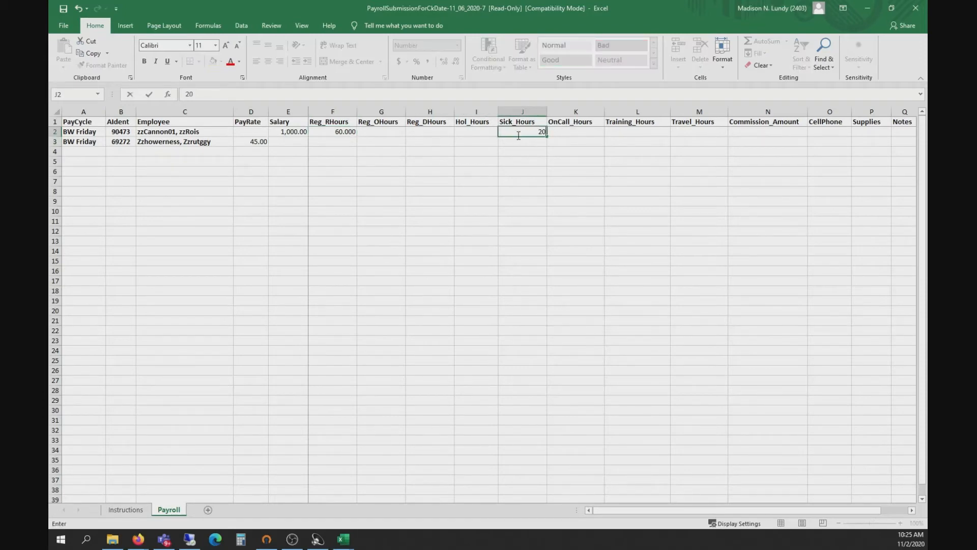
click(516, 169)
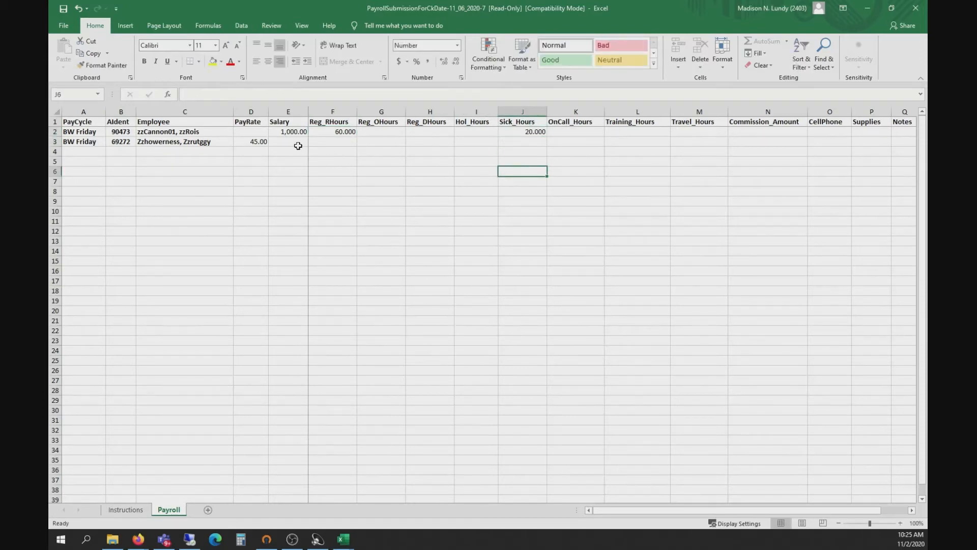
- Enter 50 regular hours, 1.25 Reg_OHours and 5 sick hours for the hourly employee in row 3
click(325, 142)
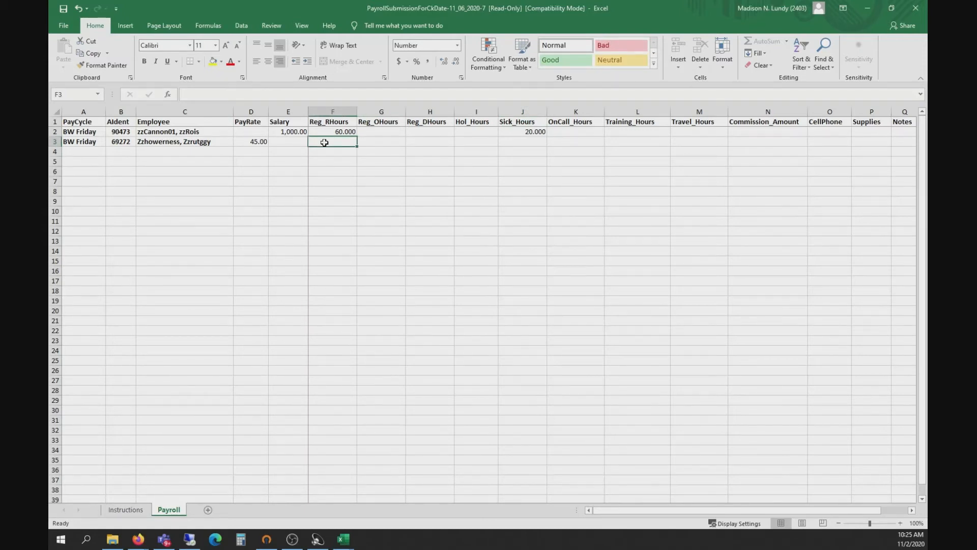
text(50)
click(385, 142)
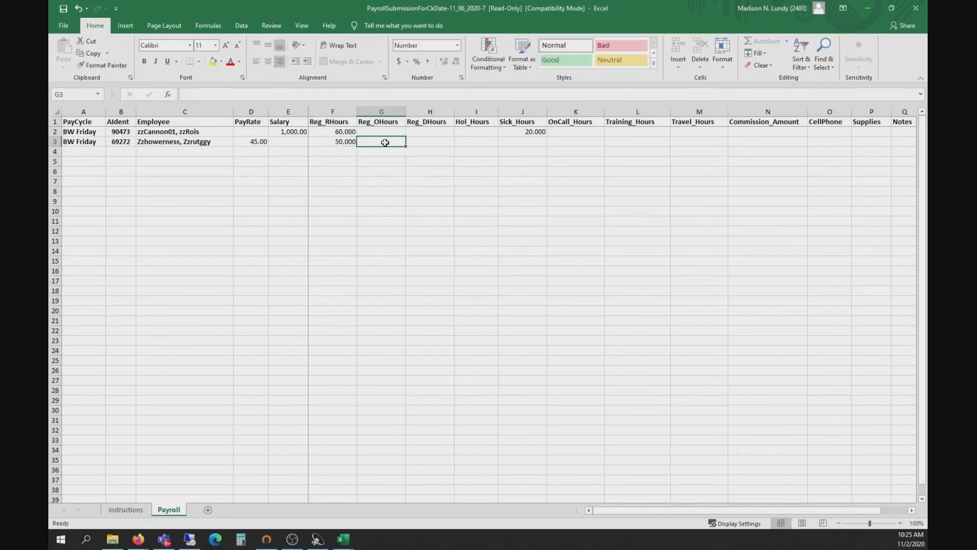
text(1.)
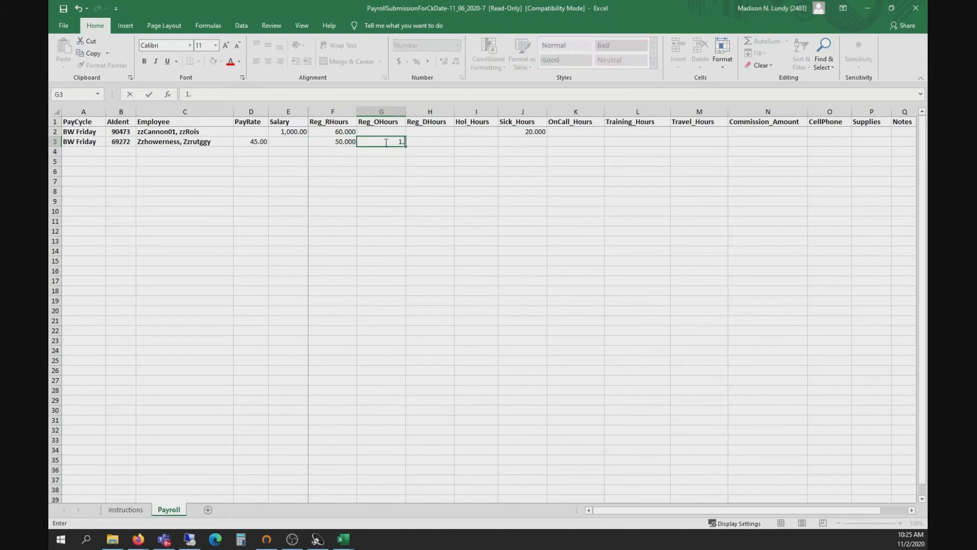
text(25)
click(536, 142)
text(5)
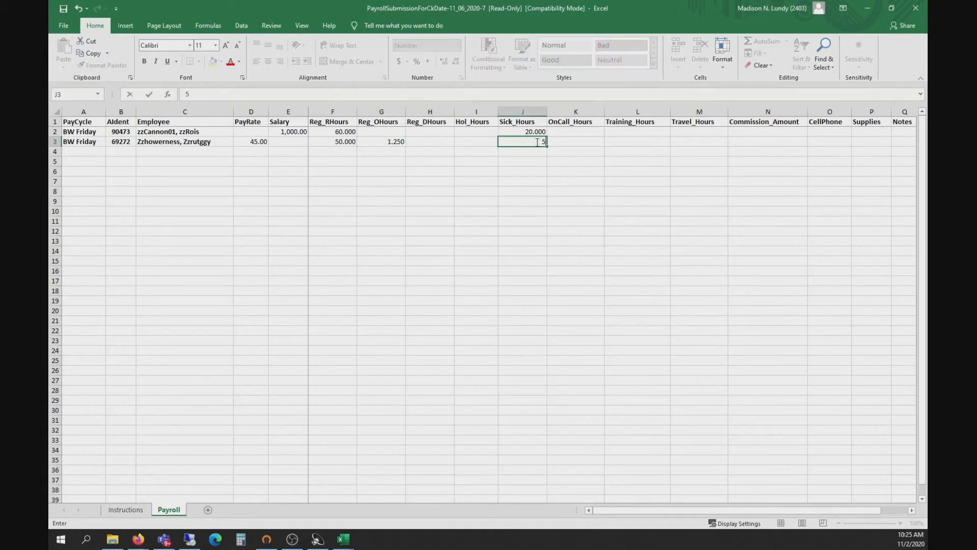
click(591, 200)
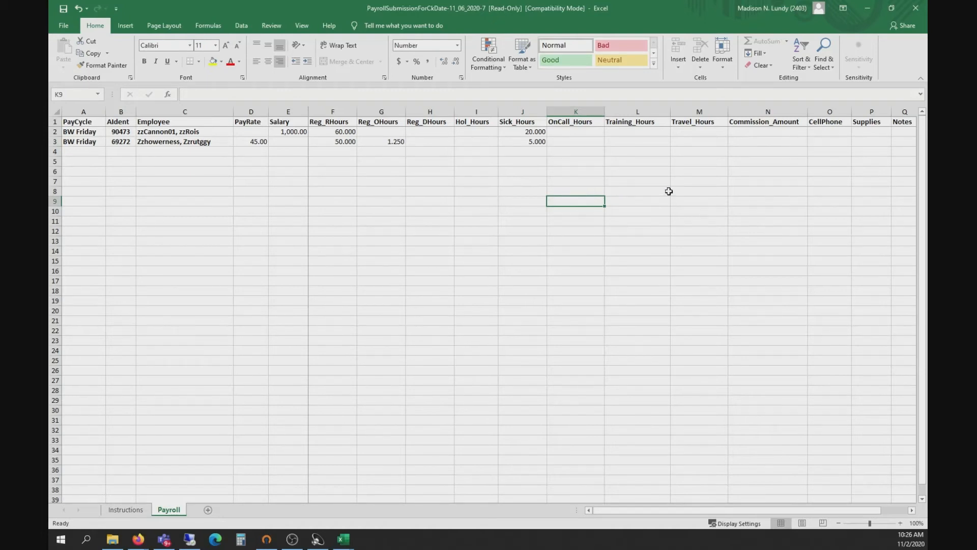
- Enter a CellPhone amount of 25 for the row 2 employee and a Supplies amount of 5.50 for the row 3 employee
click(838, 130)
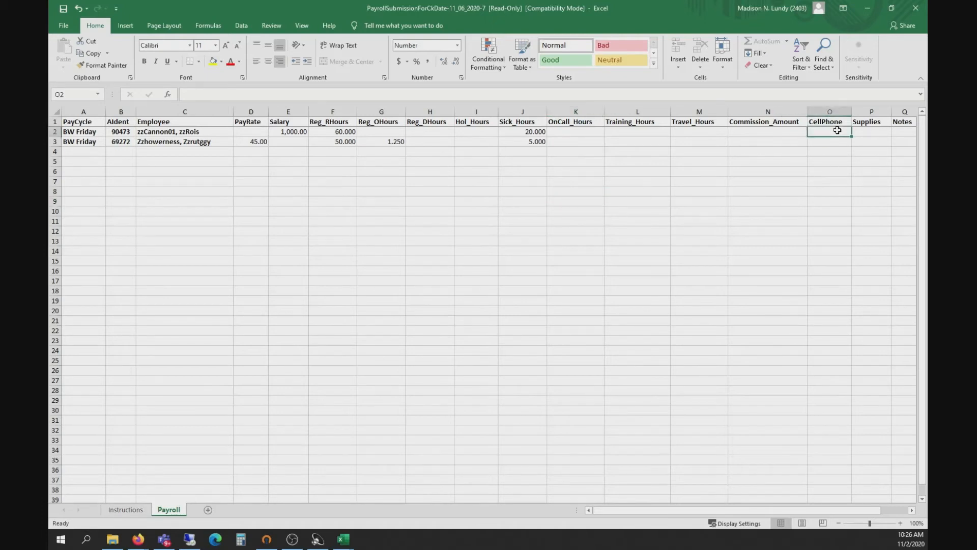
text(25)
click(846, 182)
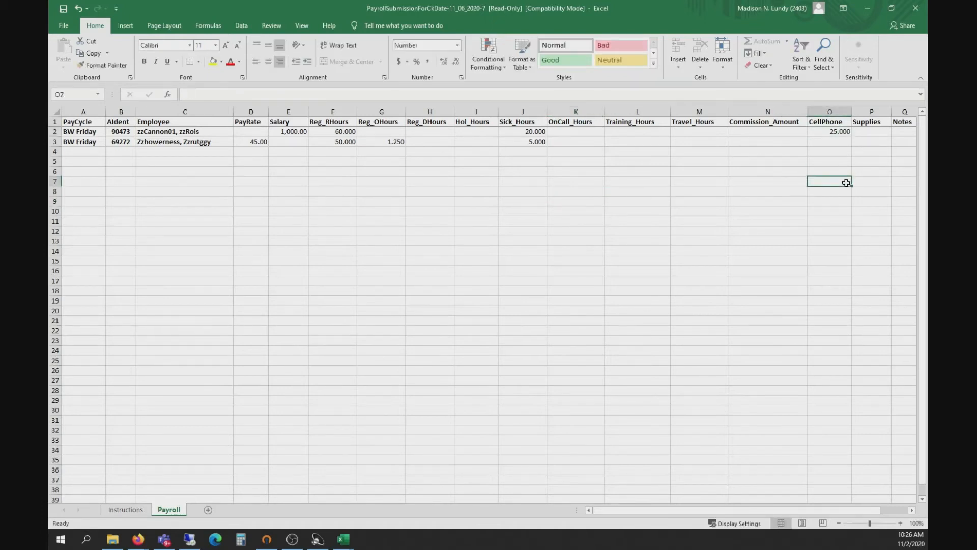
click(868, 145)
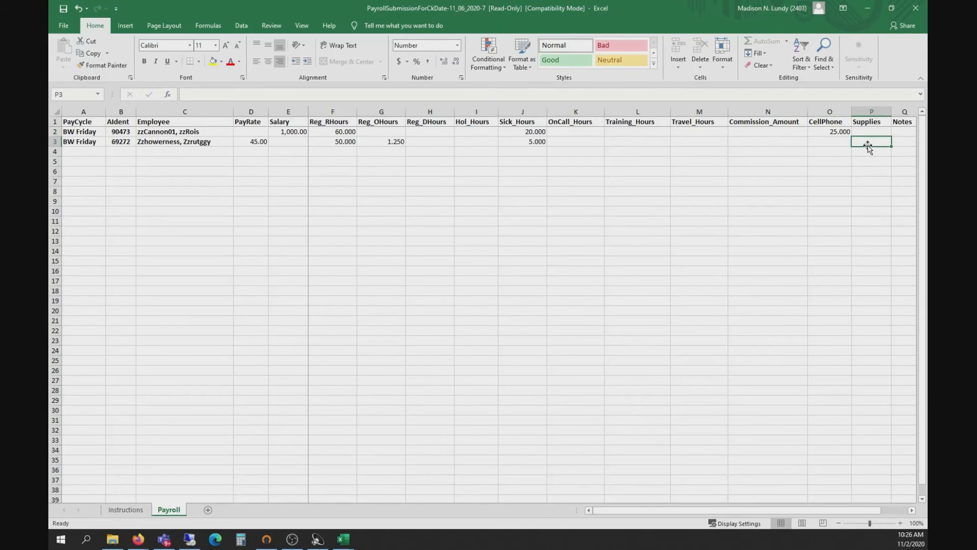
text(5.50)
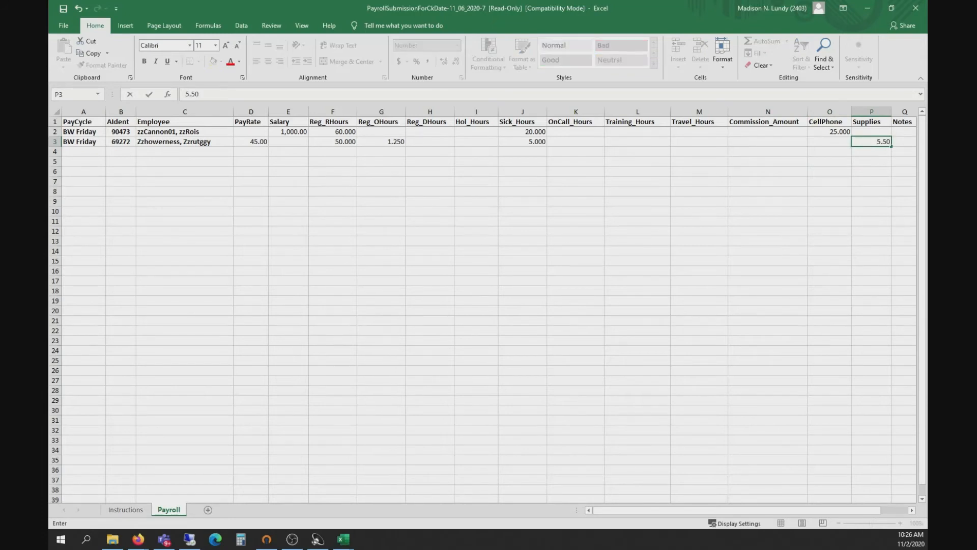
click(798, 182)
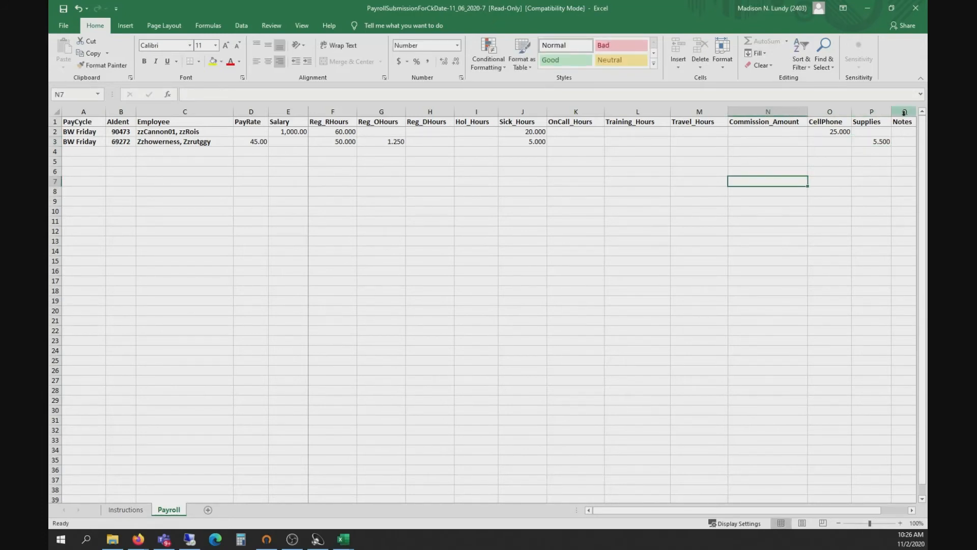
- Widen the Notes column and check its empty cells for both employees
drag(847, 511, 879, 513)
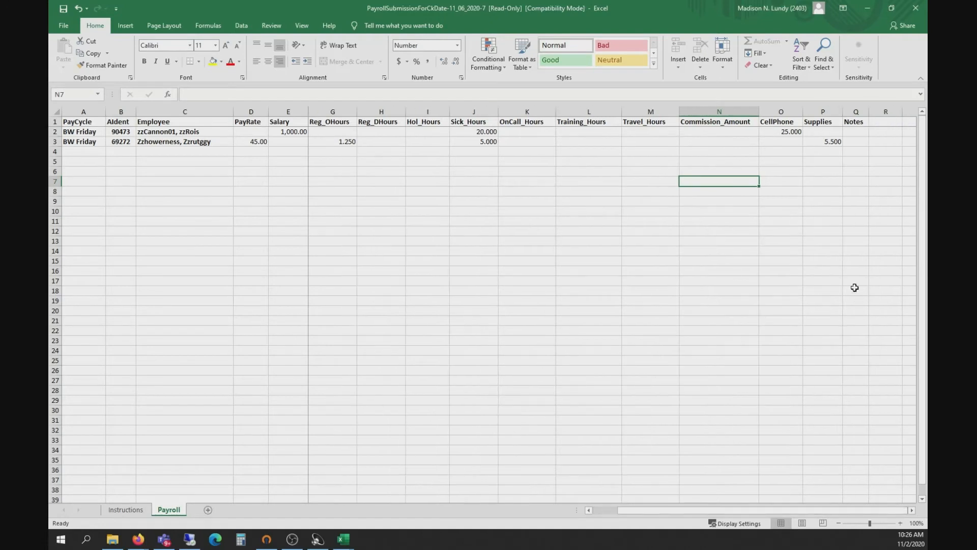
click(850, 133)
drag(868, 111, 892, 112)
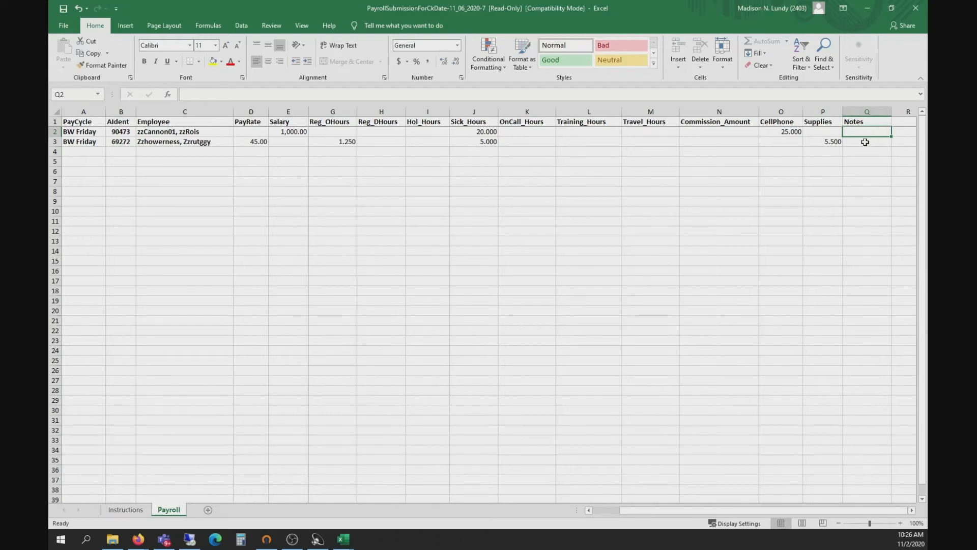
click(869, 143)
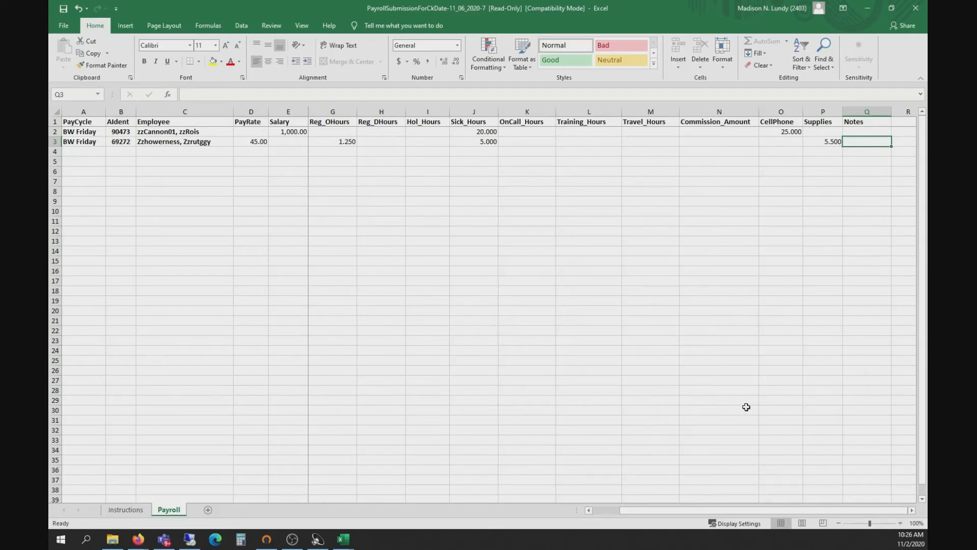
drag(707, 510, 601, 513)
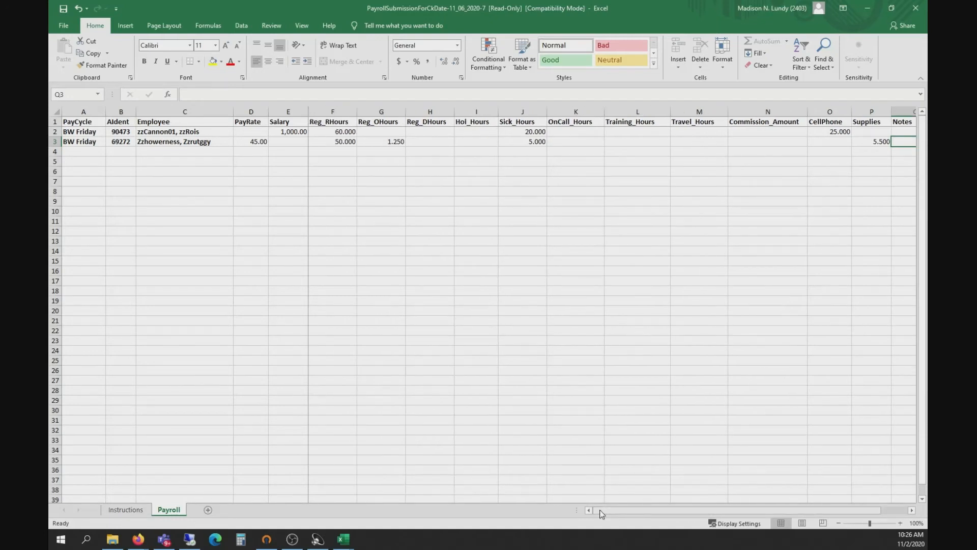
- Save the read-only workbook to the Desktop as PayrollSubmissionForCkDate-11_06_2020-7 in Excel 97-2003 Workbook format
click(64, 26)
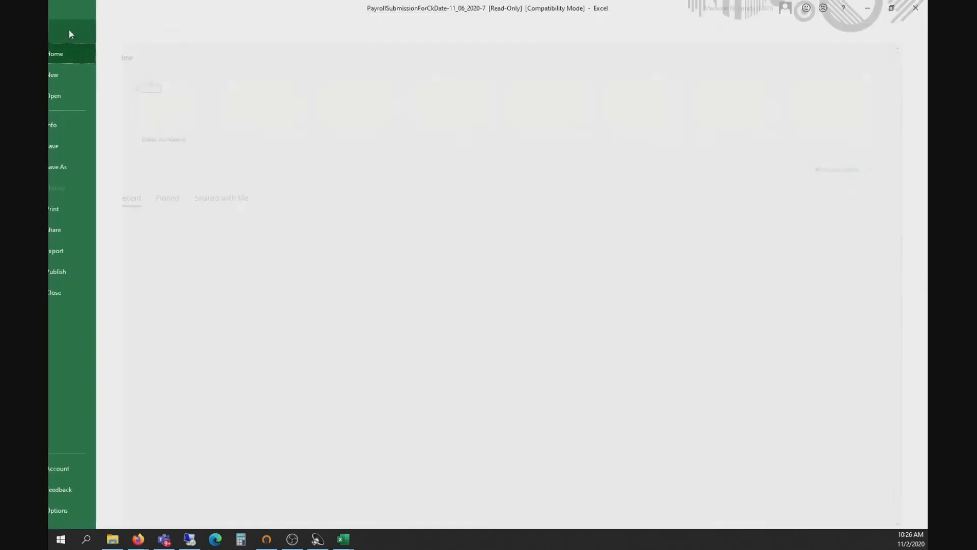
click(77, 147)
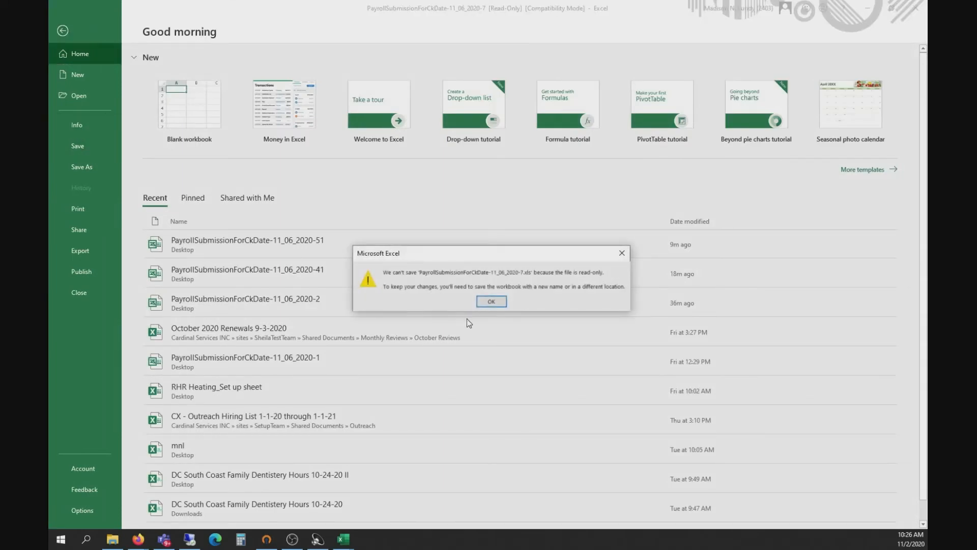
click(484, 304)
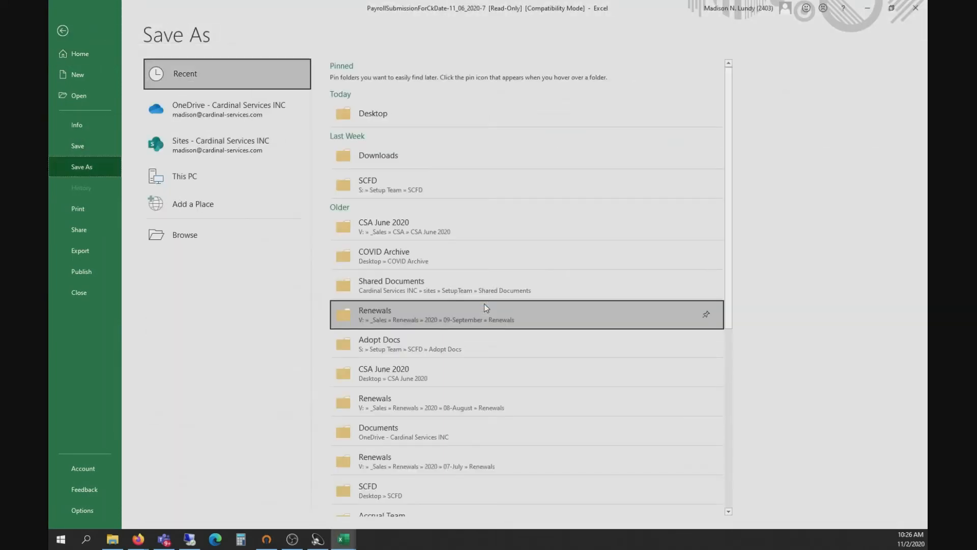
click(355, 113)
drag(145, 137, 122, 137)
key(BackSpace)
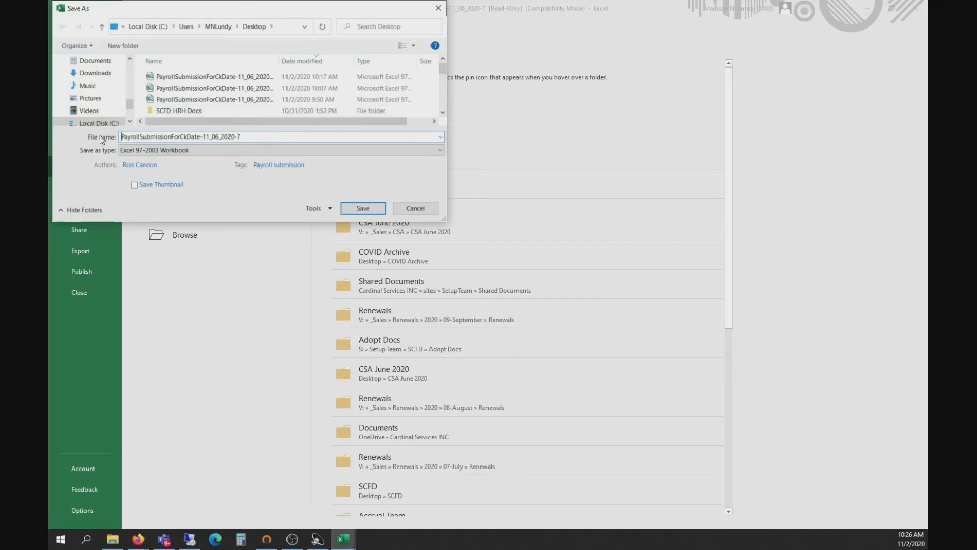
click(365, 212)
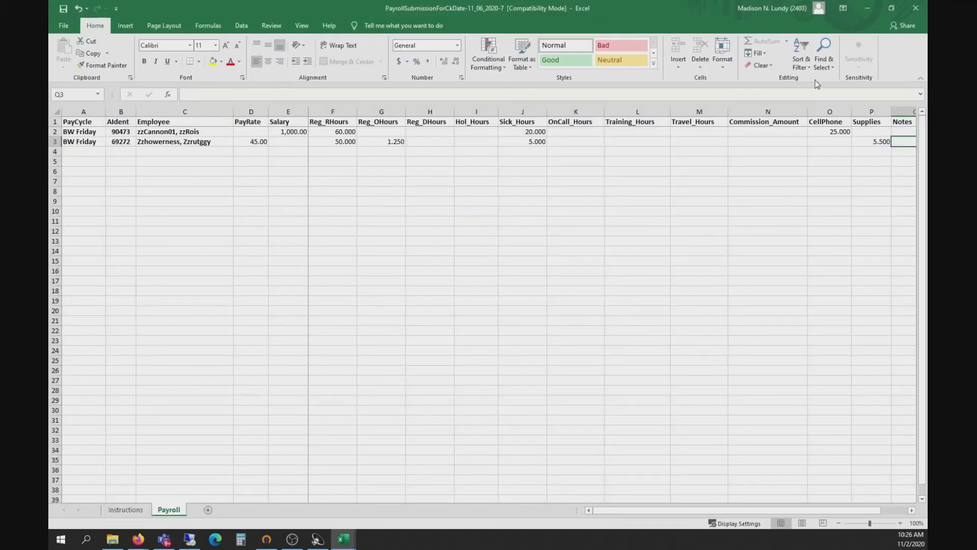
- Switch to the Cardinal Services portal in Firefox and open the Upload or Mark No Pay page for the 11/6/2020 check date
click(866, 10)
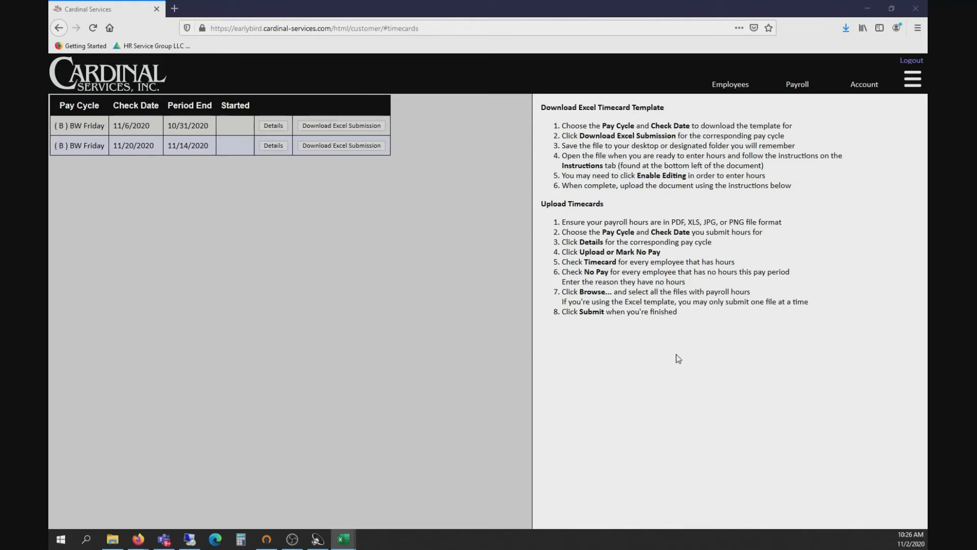
drag(542, 204, 616, 206)
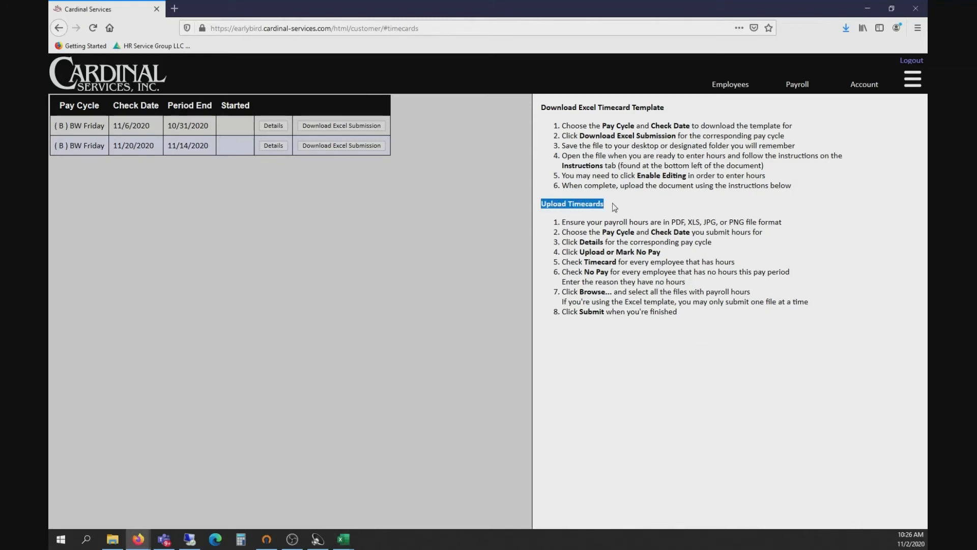
click(736, 383)
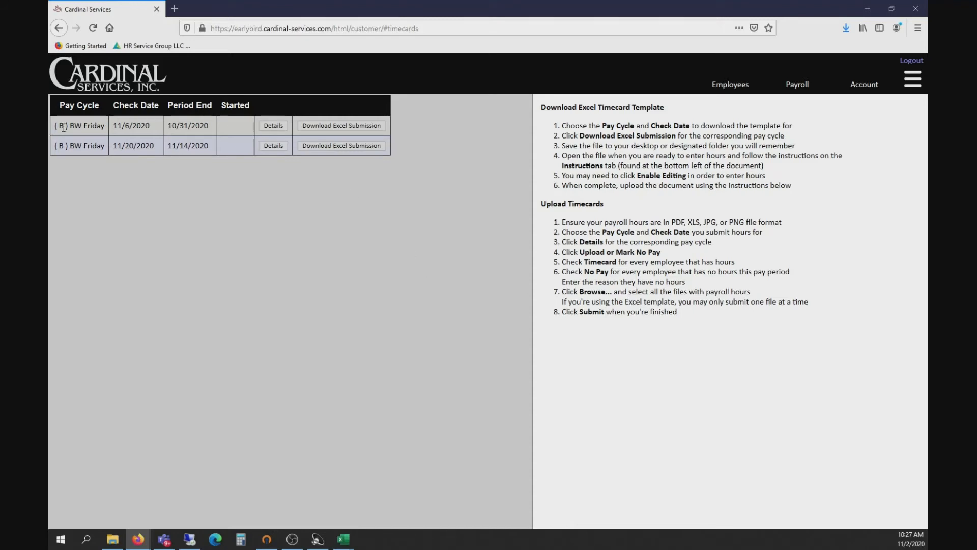
click(274, 125)
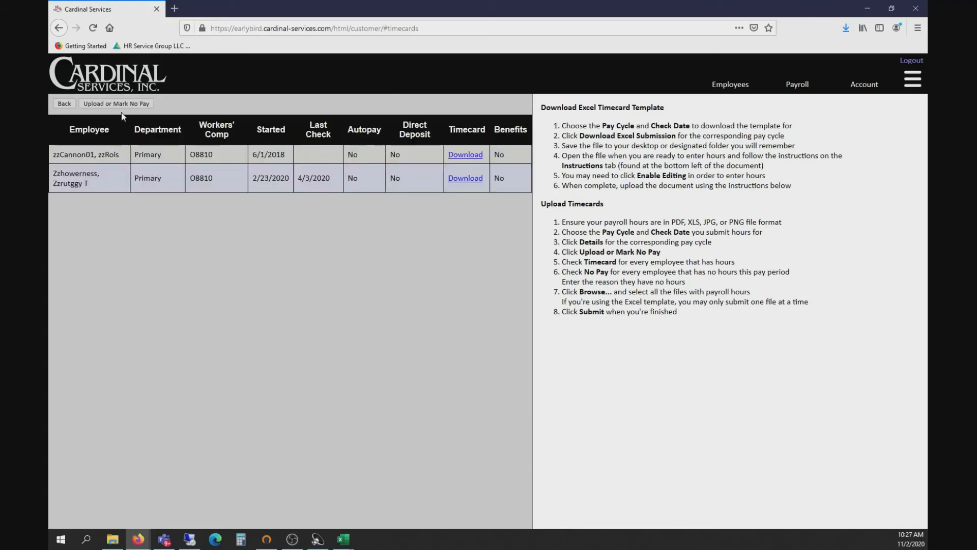
click(109, 106)
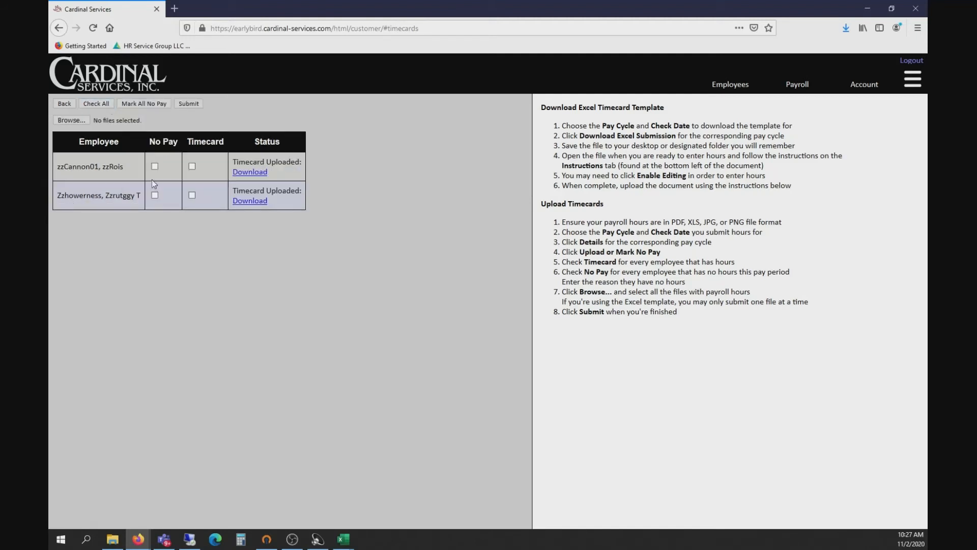
click(155, 166)
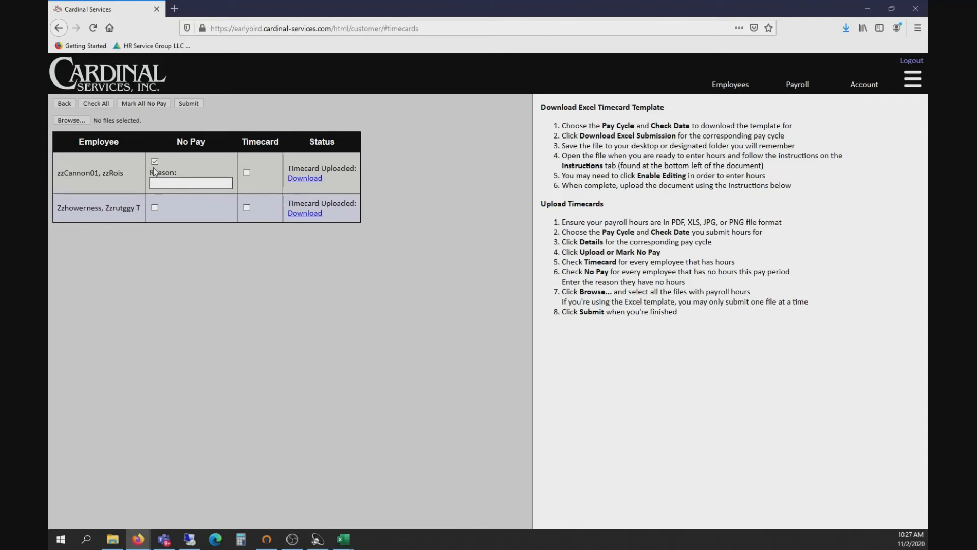
click(164, 184)
click(155, 162)
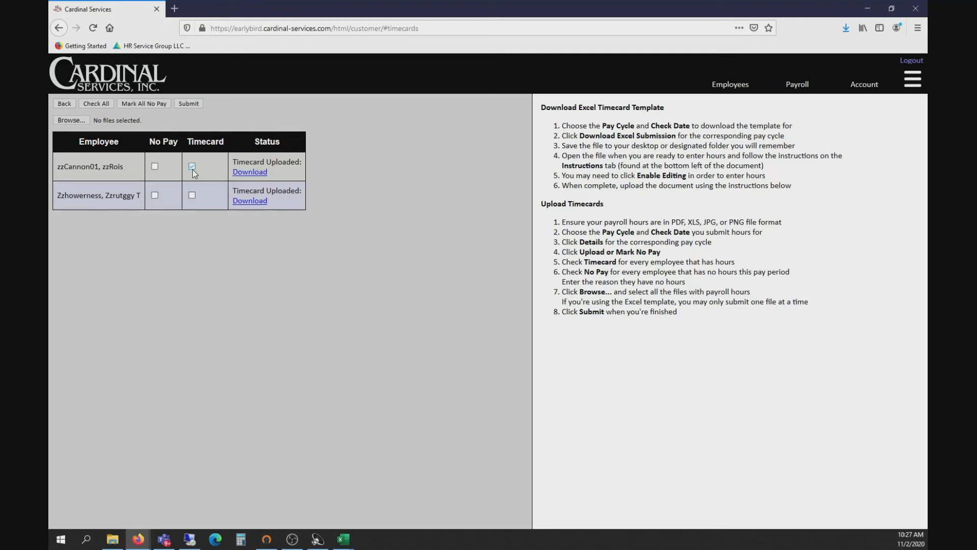
- Submit the Desktop file PayrollSubmissionForCkDate-11_06_2020-7 as the timecard for both employees
click(192, 196)
click(71, 120)
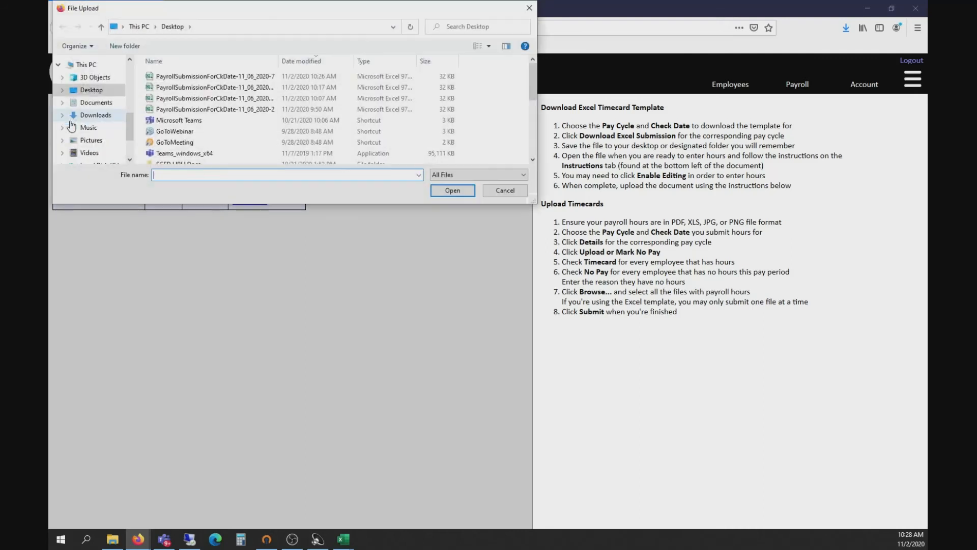
click(230, 77)
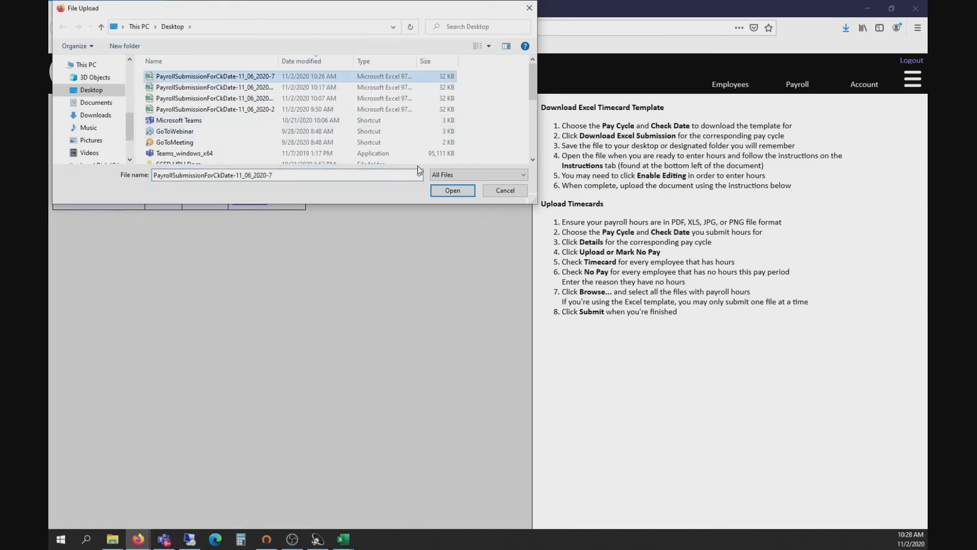
click(454, 193)
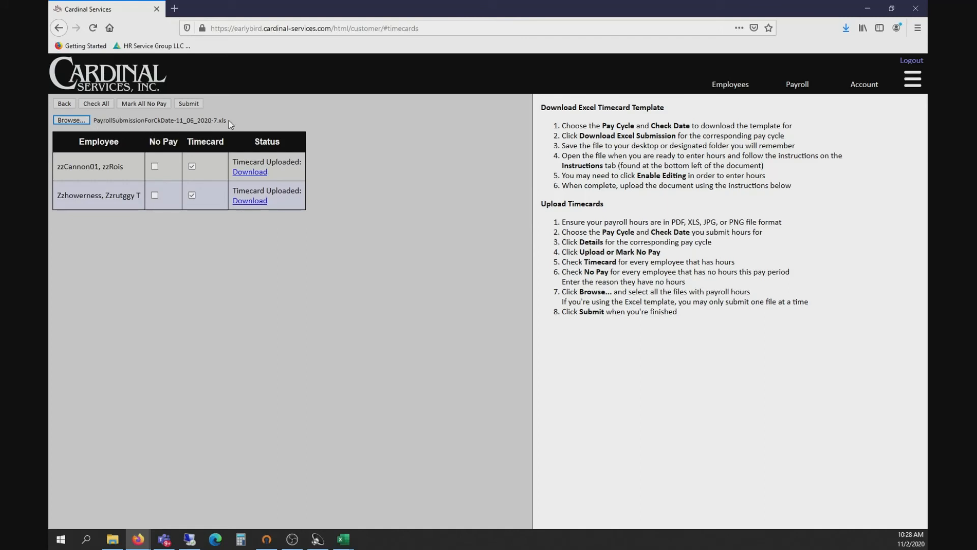
click(188, 107)
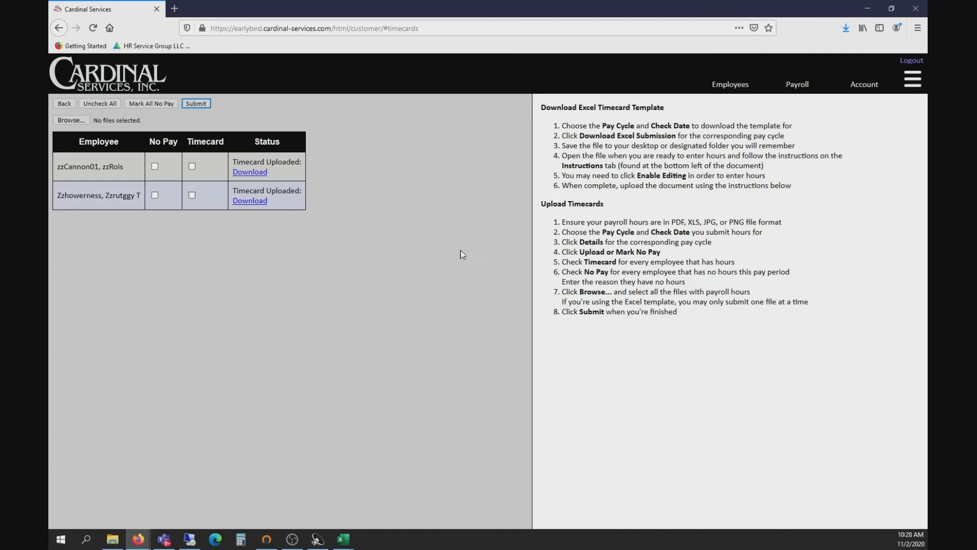
drag(540, 205, 699, 319)
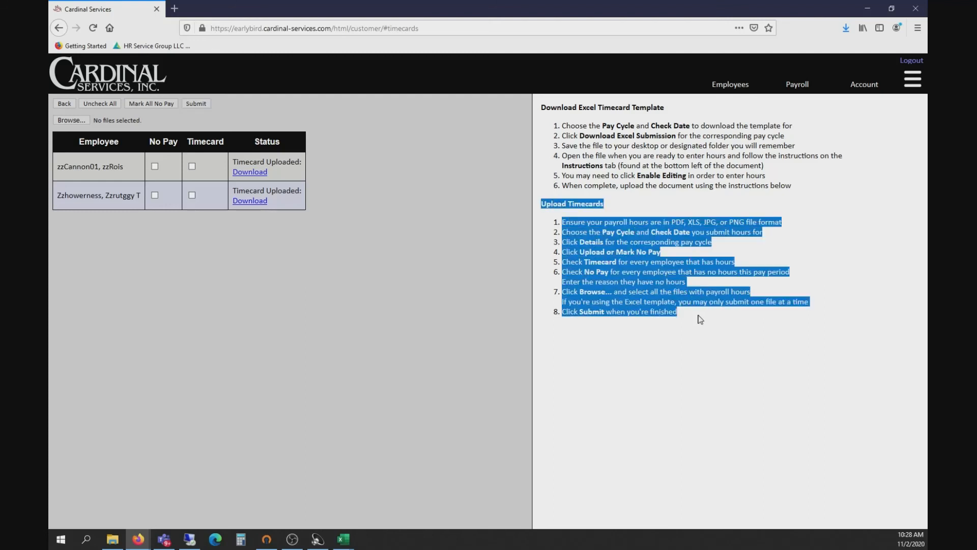
click(608, 344)
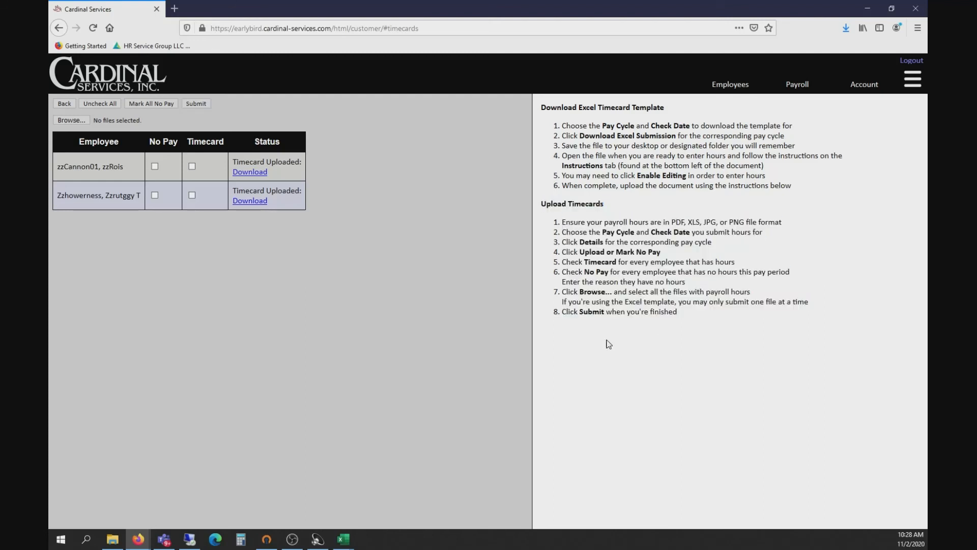